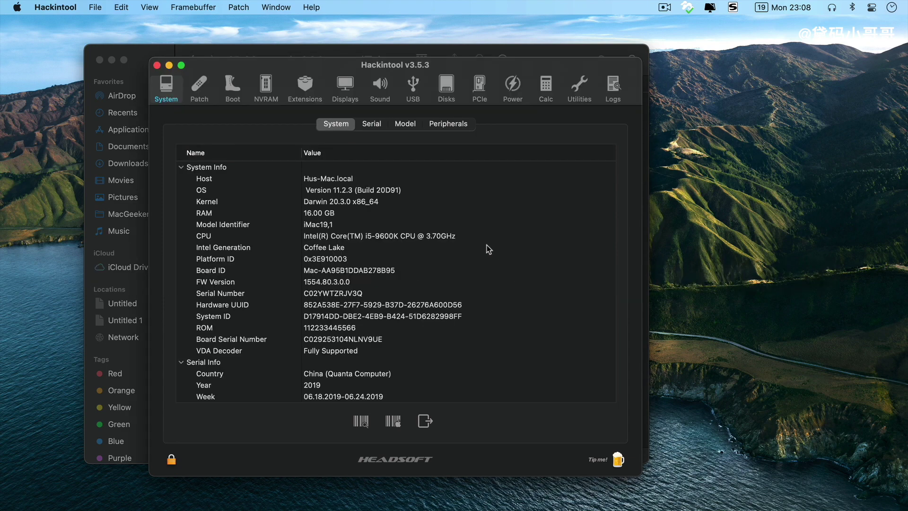
# Check the bootloader's booted and latest available versions, decline the OpenCore update offer, and close Hackintool.
pyautogui.click(232, 89)
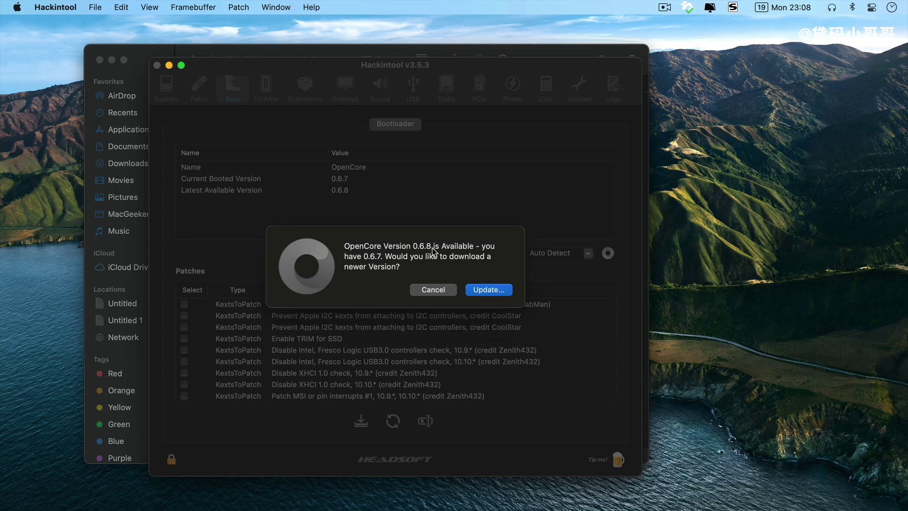
pyautogui.click(440, 291)
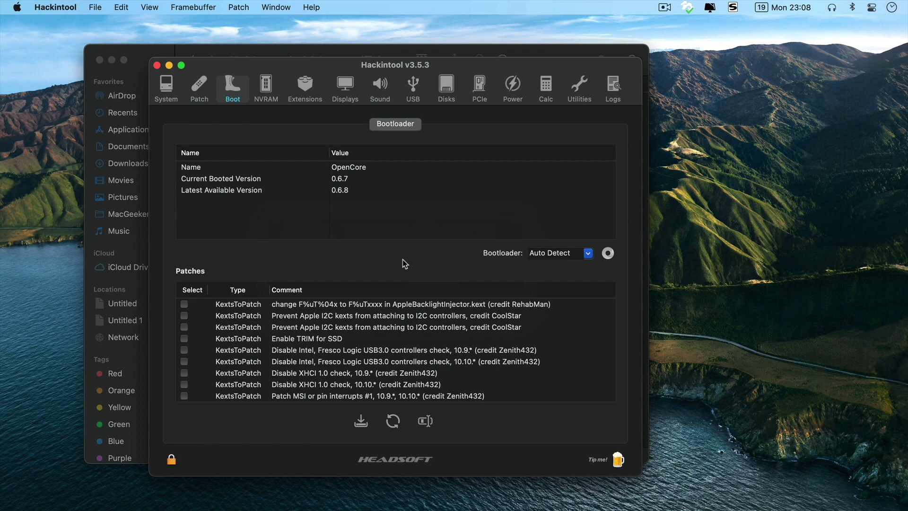
pyautogui.click(158, 66)
# Open a Terminal session in the 25-OC-upgrade-0.6.8 folder and list its contents.
pyautogui.click(290, 100)
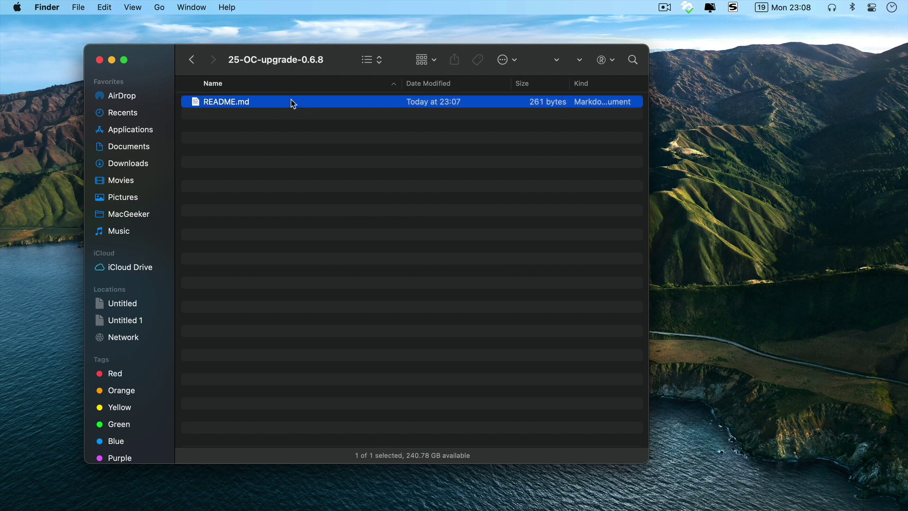
pyautogui.rightClick(370, 238)
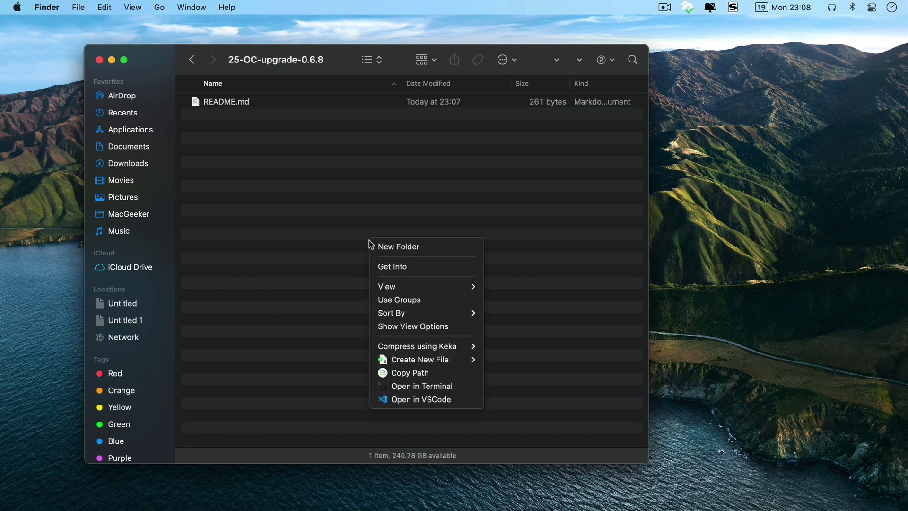
pyautogui.click(420, 386)
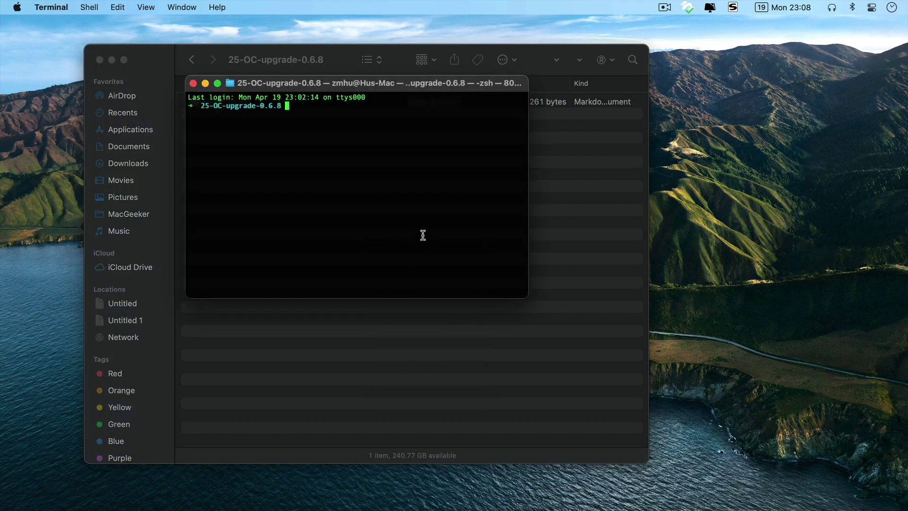
pyautogui.write('ls')
pyautogui.press('Return')
pyautogui.press('Return')
# Open README.md in vim and enlarge the terminal text by three zoom levels.
pyautogui.write('vim RE')
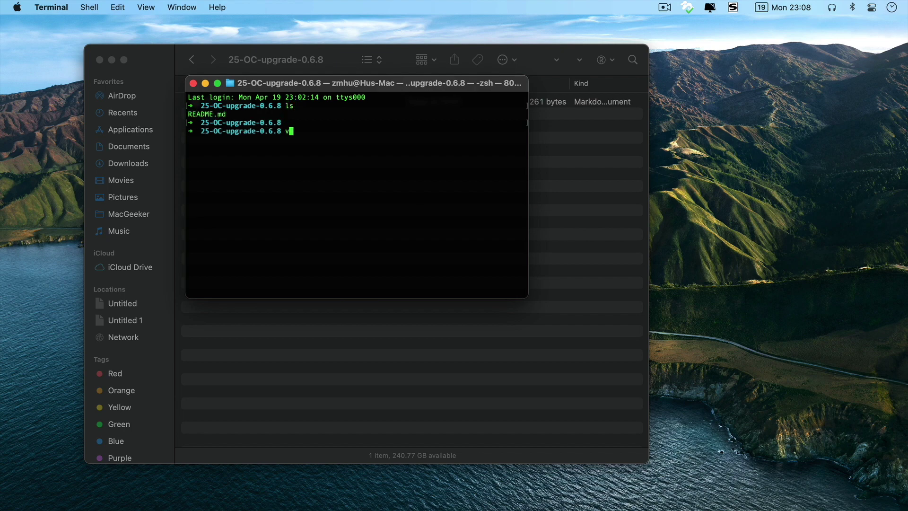
pyautogui.press('Tab')
pyautogui.press('Return')
pyautogui.press('super+equal')
pyautogui.press('super+equal')
pyautogui.press('super+equal')
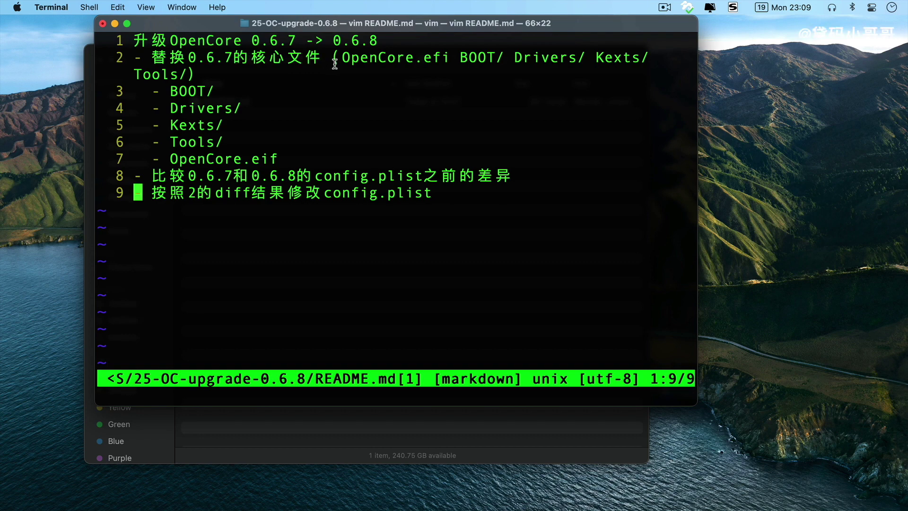
# Delete the parenthesised list of file and folder names at the end of line 2 in README.md.
pyautogui.press('k')
pyautogui.press('k')
pyautogui.press('k')
pyautogui.press('k')
pyautogui.press('k')
pyautogui.press('k')
pyautogui.press('k')
pyautogui.press('k')
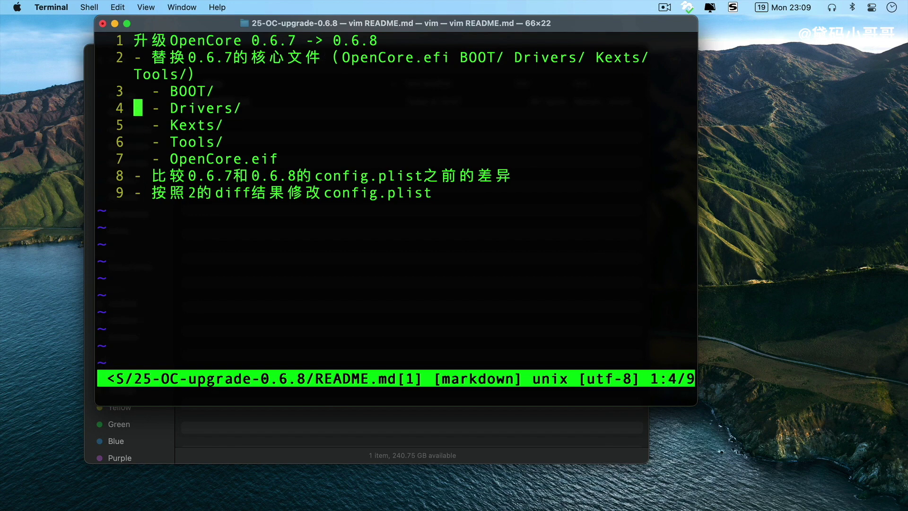
pyautogui.press('j')
pyautogui.press('l')
pyautogui.press('l')
pyautogui.press('l')
pyautogui.press('l')
pyautogui.press('l')
pyautogui.press('l')
pyautogui.press('l')
pyautogui.press('l')
pyautogui.press('l')
pyautogui.press('l')
pyautogui.press('l')
pyautogui.press('l')
pyautogui.press('l')
pyautogui.press('l')
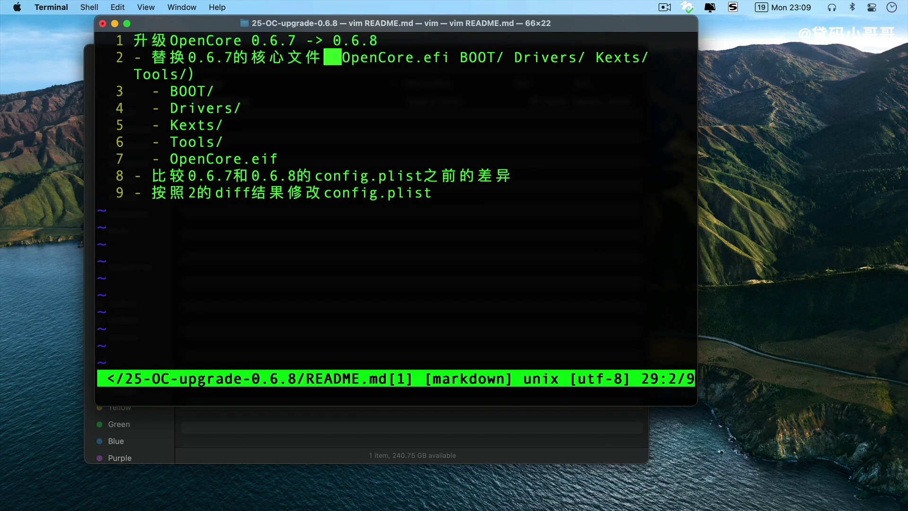
pyautogui.hotkey('shift', 'd')
# Examine the README's list of core items to replace, from BOOT/ down to the OpenCore file entry.
pyautogui.press('j')
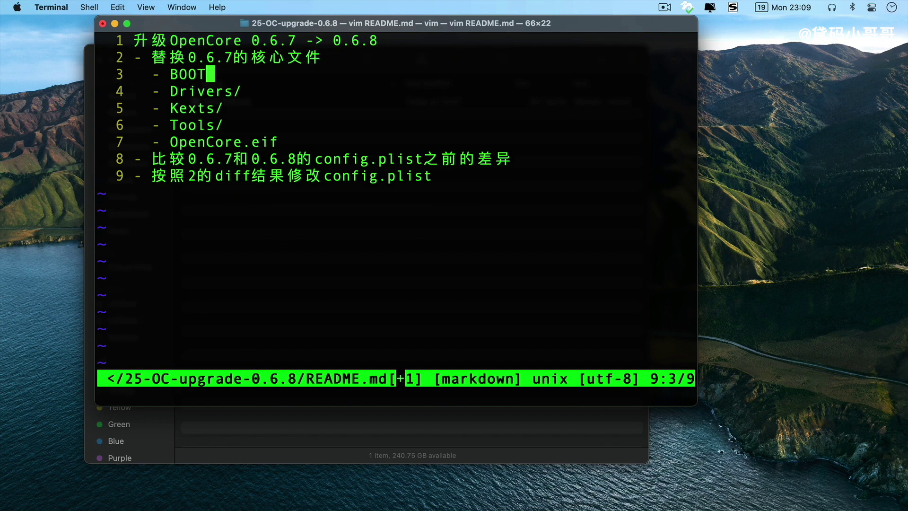
pyautogui.press('j')
pyautogui.press('j')
pyautogui.press('j')
pyautogui.press('j')
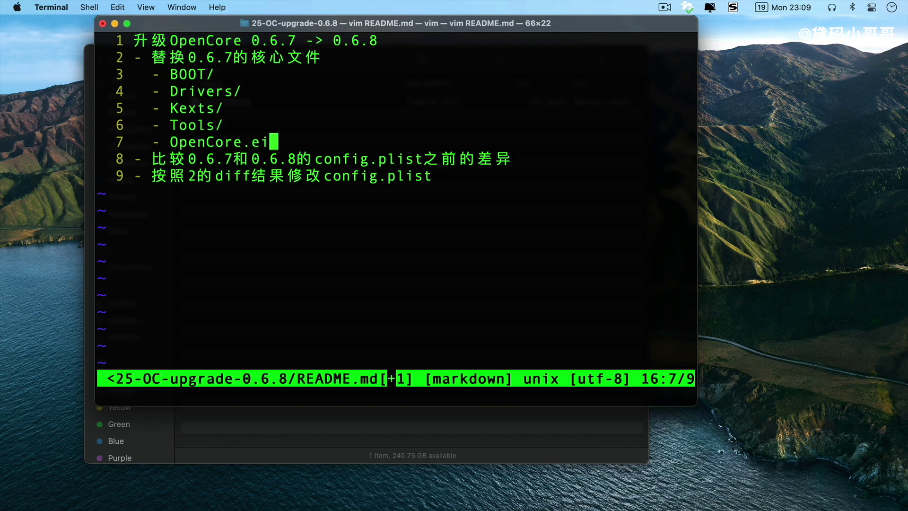
pyautogui.press('k')
pyautogui.press('k')
pyautogui.press('k')
pyautogui.press('k')
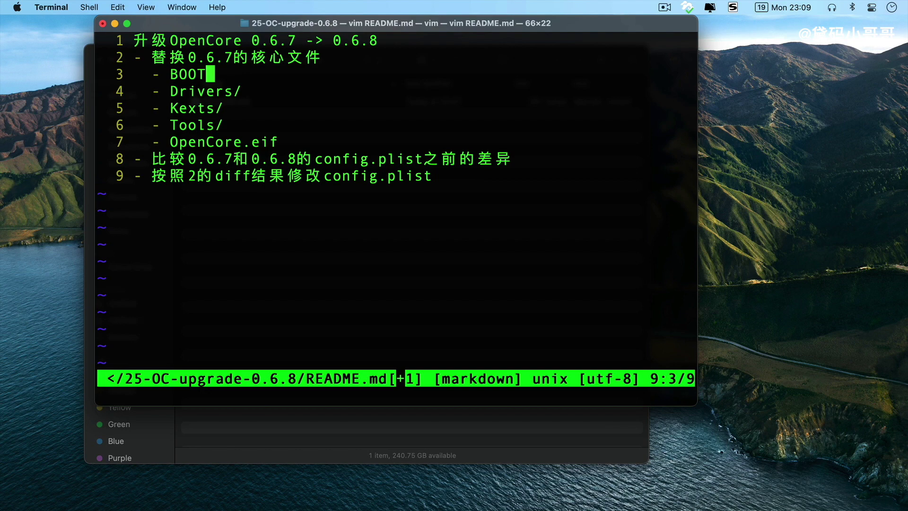
pyautogui.press('j')
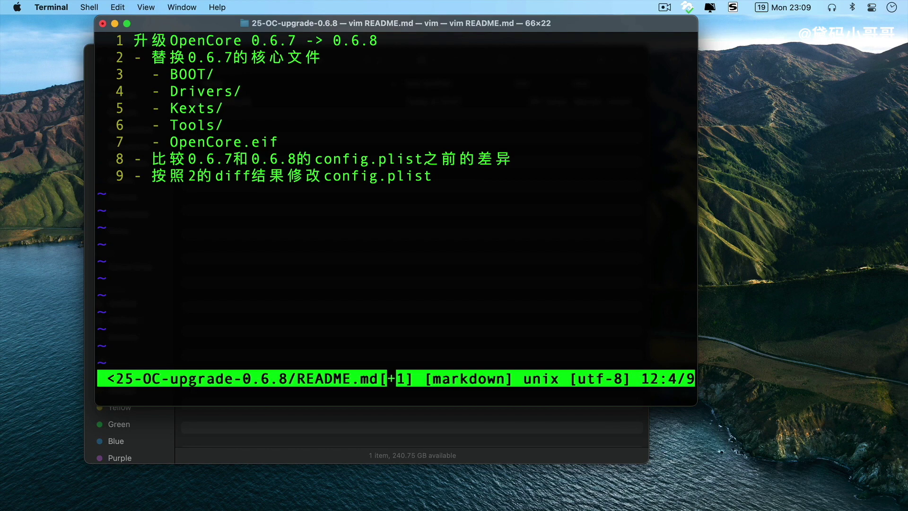
pyautogui.press('j')
pyautogui.press('k')
pyautogui.press('j')
pyautogui.press('j')
pyautogui.press('j')
pyautogui.press('$')
# Switch to Google Chrome and search the web for opencorepkg.
pyautogui.hotkey('alt', 'space')
pyautogui.write('C')
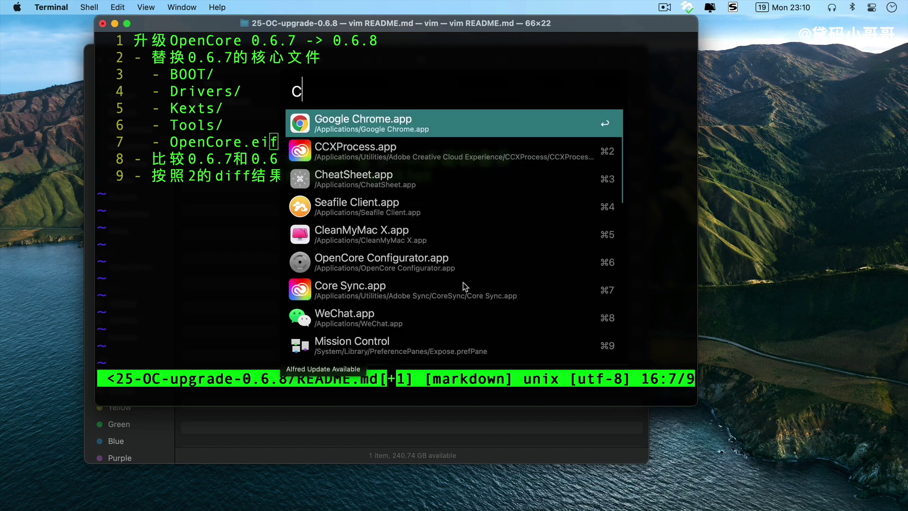
pyautogui.write('hr')
pyautogui.press('Return')
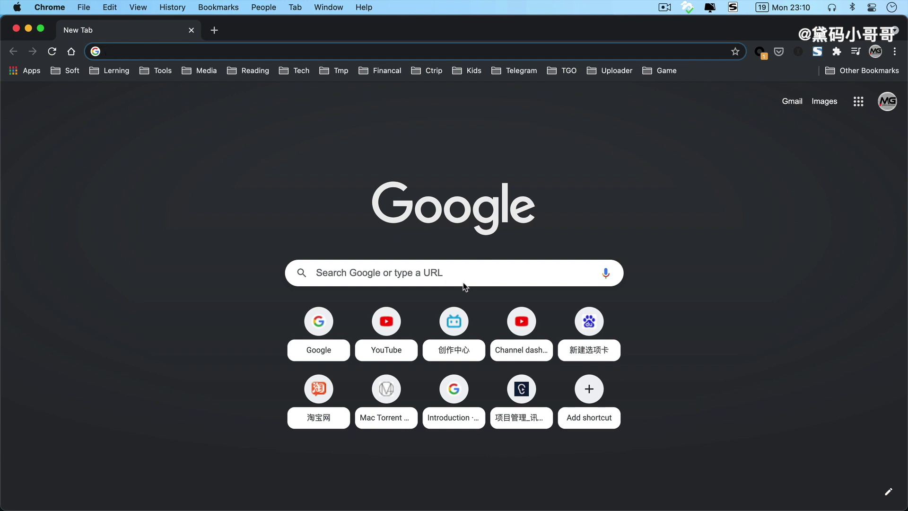
pyautogui.write('openco')
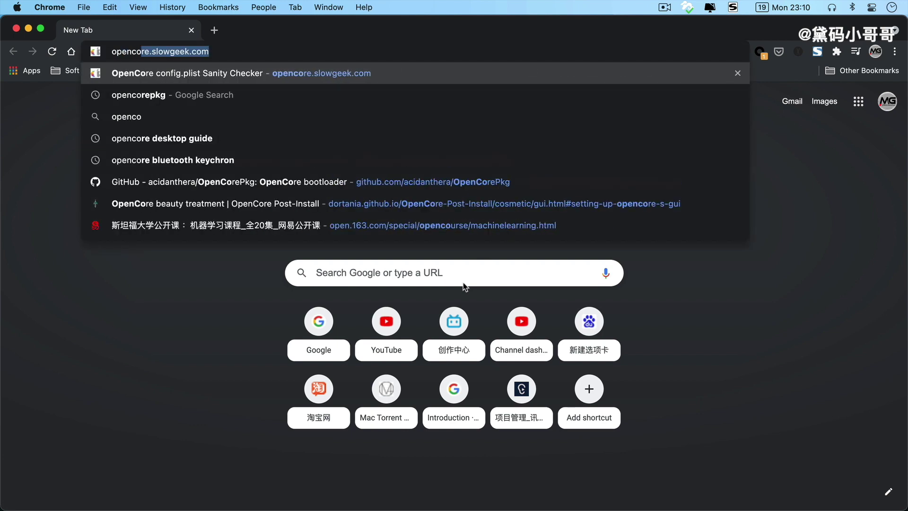
pyautogui.write('rep')
pyautogui.press('Return')
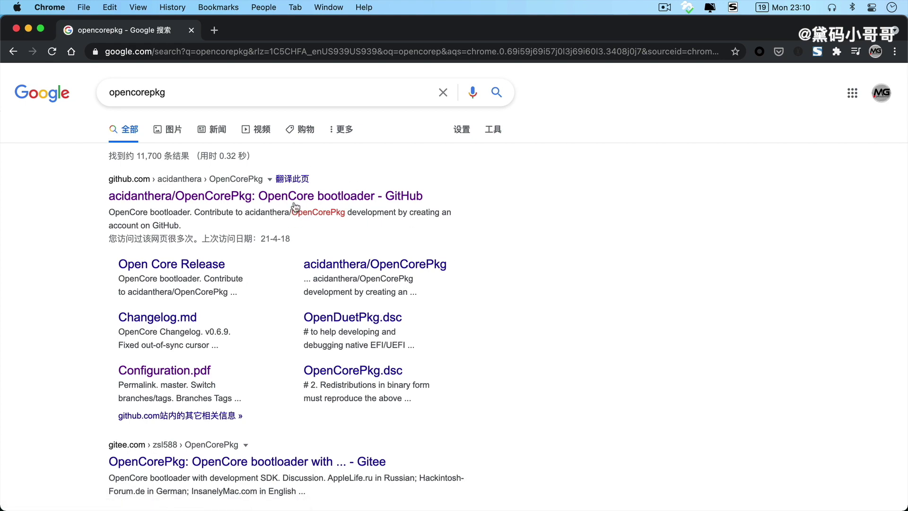
# Open the acidanthera/OpenCorePkg repository on GitHub and go to its full list of releases.
pyautogui.click(294, 202)
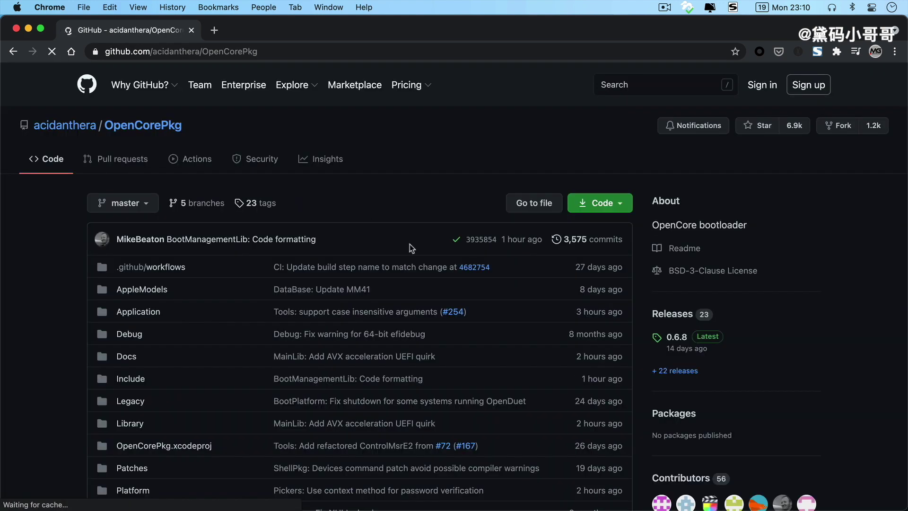
pyautogui.scroll(-2, 669, 303)
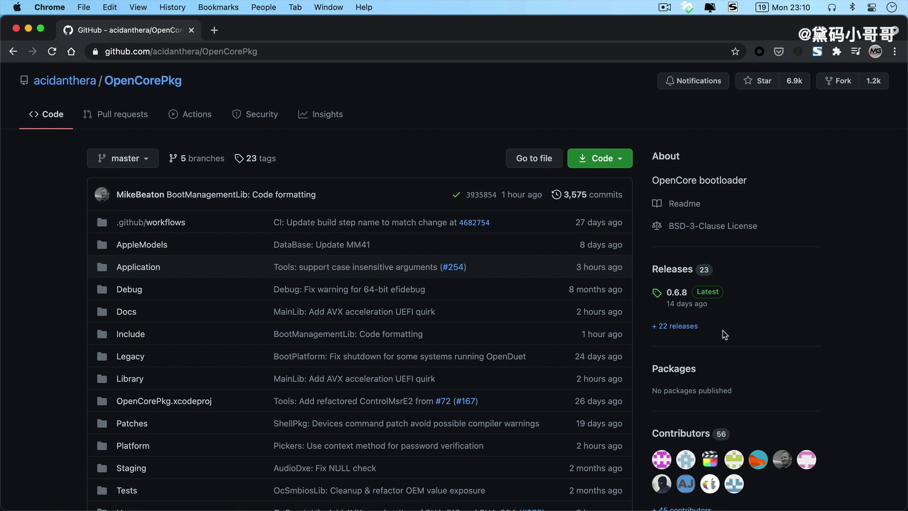
pyautogui.click(679, 327)
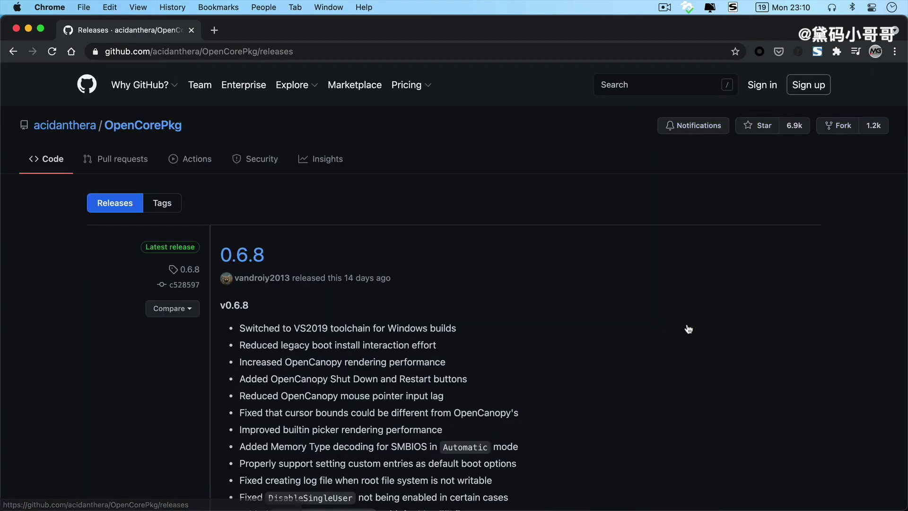
# Look over the 0.6.8 release notes and download the OpenCore-0.6.8-RELEASE.zip asset to the Downloads folder.
pyautogui.scroll(-15, 632, 310)
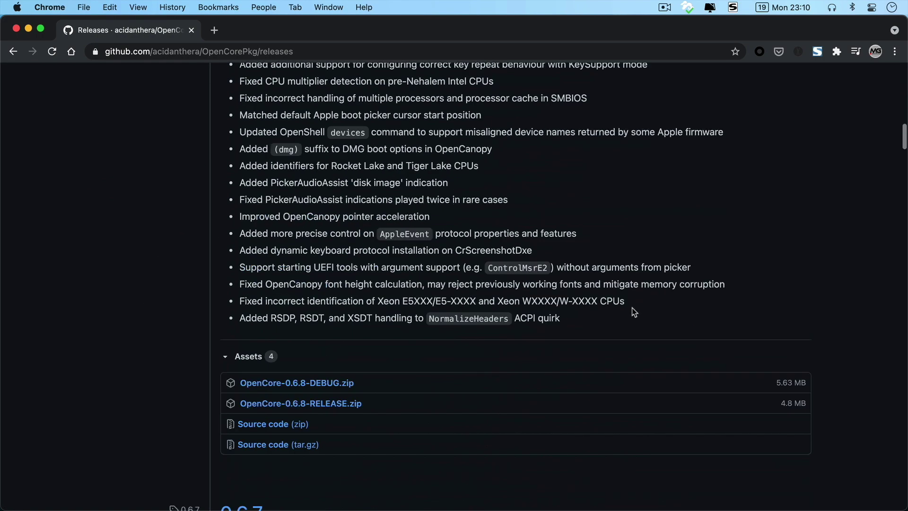
pyautogui.scroll(15, 634, 312)
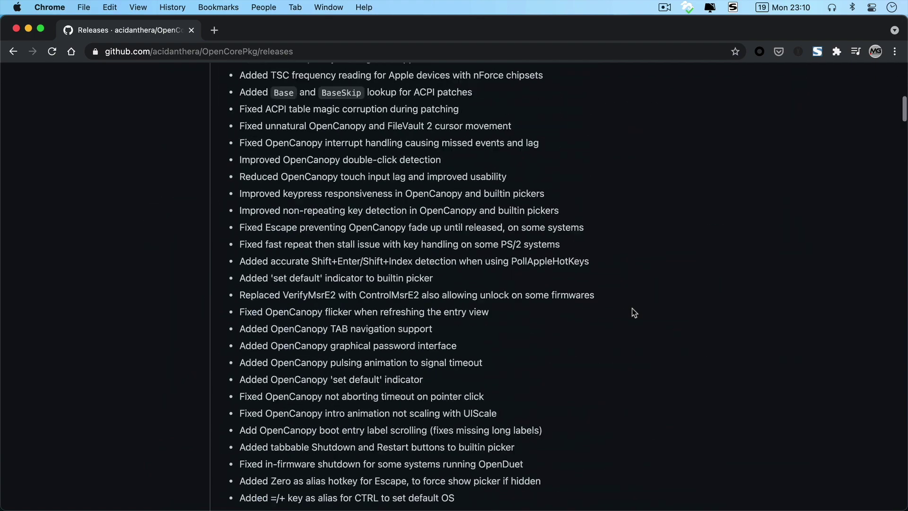
pyautogui.scroll(10, 634, 314)
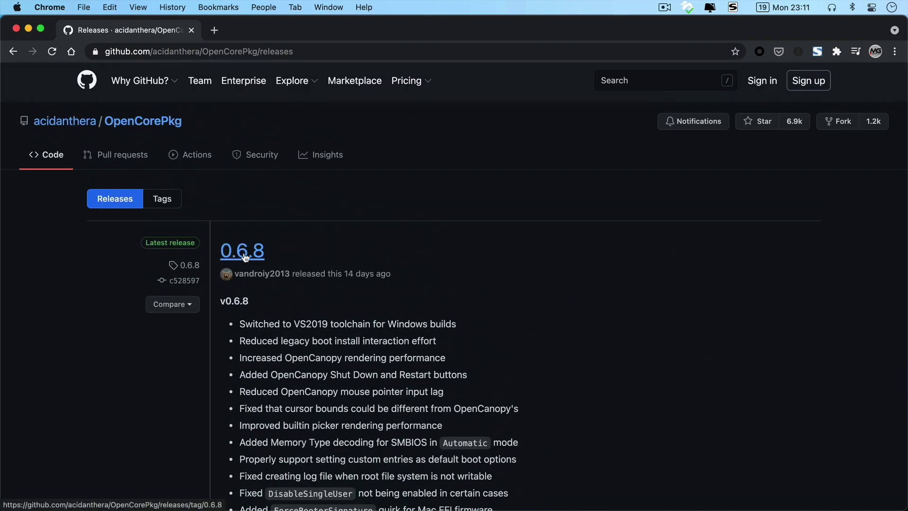
pyautogui.scroll(-15, 479, 314)
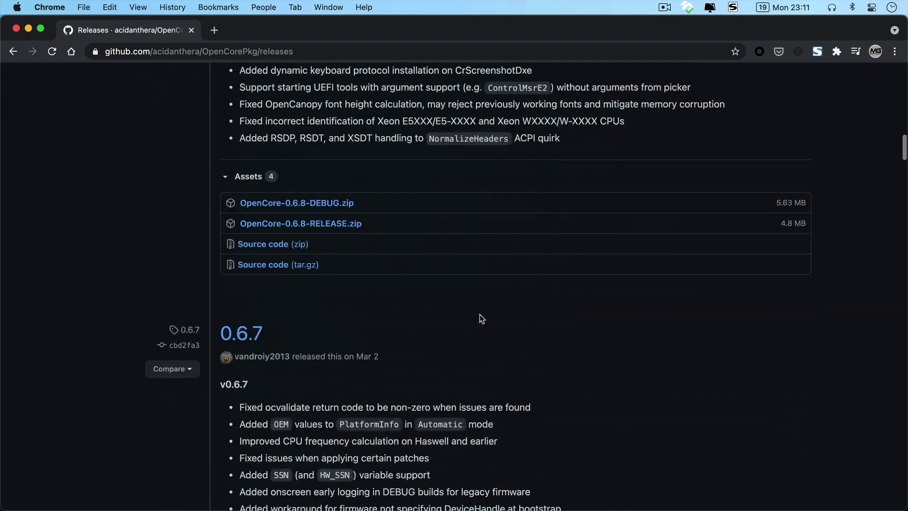
pyautogui.click(330, 224)
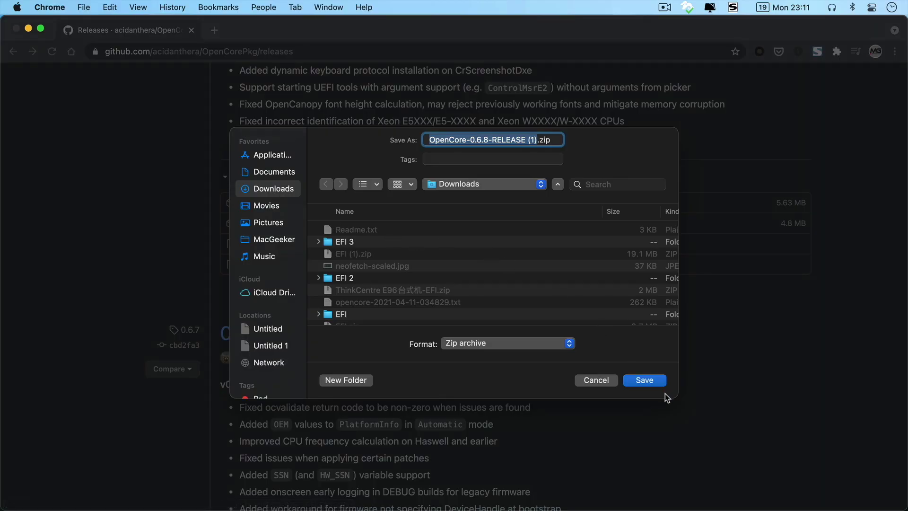
pyautogui.click(647, 381)
# Download OpenCore-0.6.7-RELEASE.zip from the 0.6.7 release's assets to the Downloads folder and close the releases page.
pyautogui.scroll(-6, 563, 333)
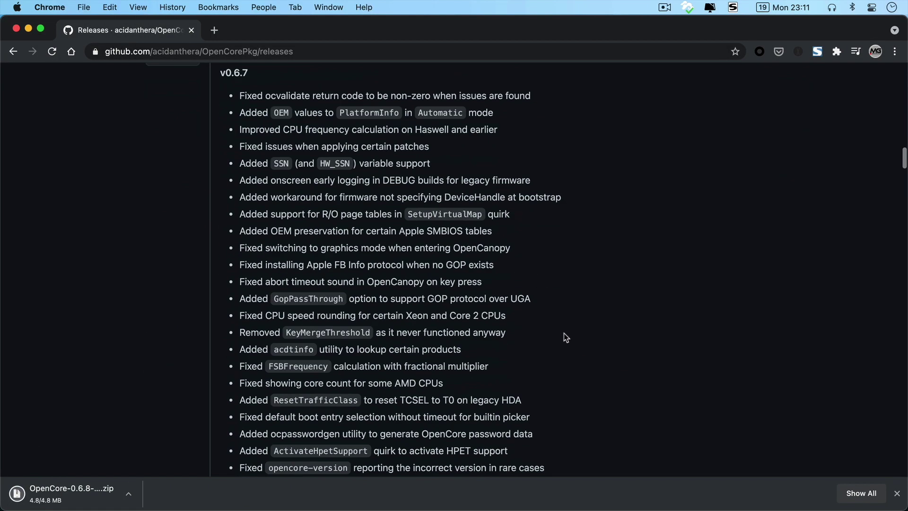
pyautogui.scroll(-5, 564, 333)
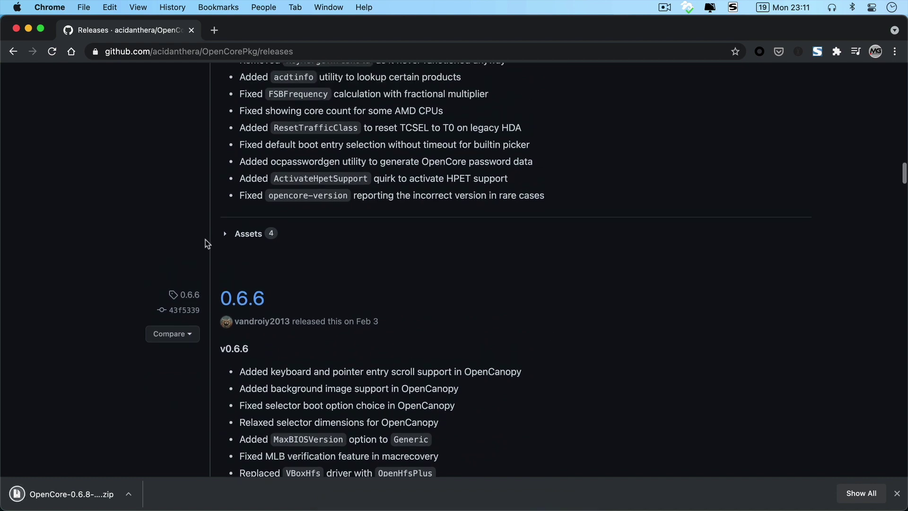
pyautogui.click(225, 236)
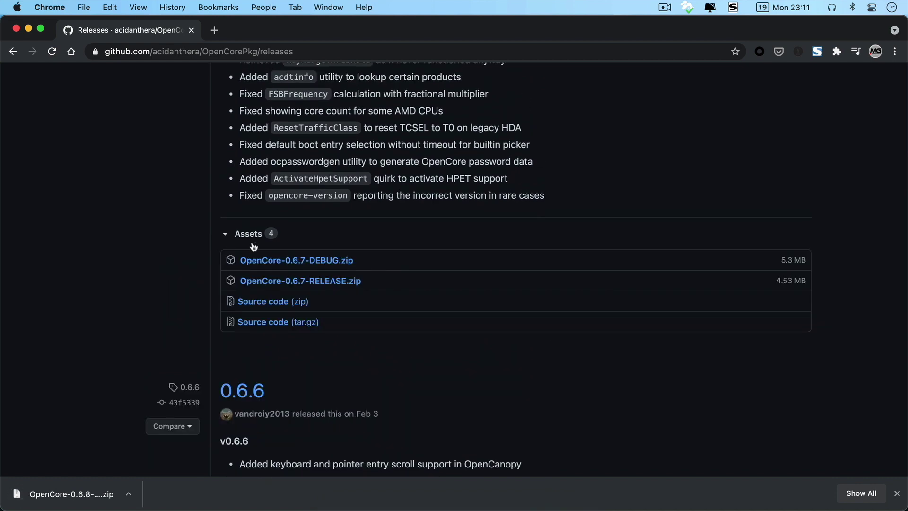
pyautogui.click(339, 284)
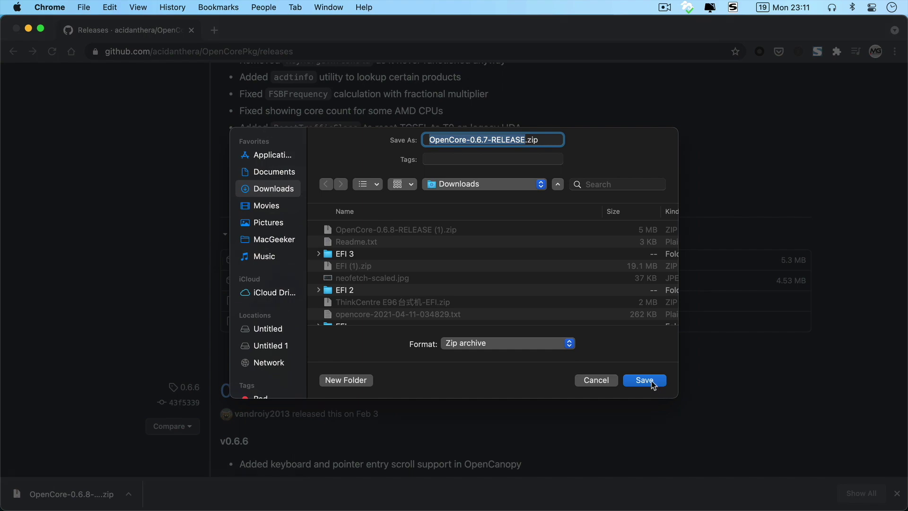
pyautogui.click(651, 381)
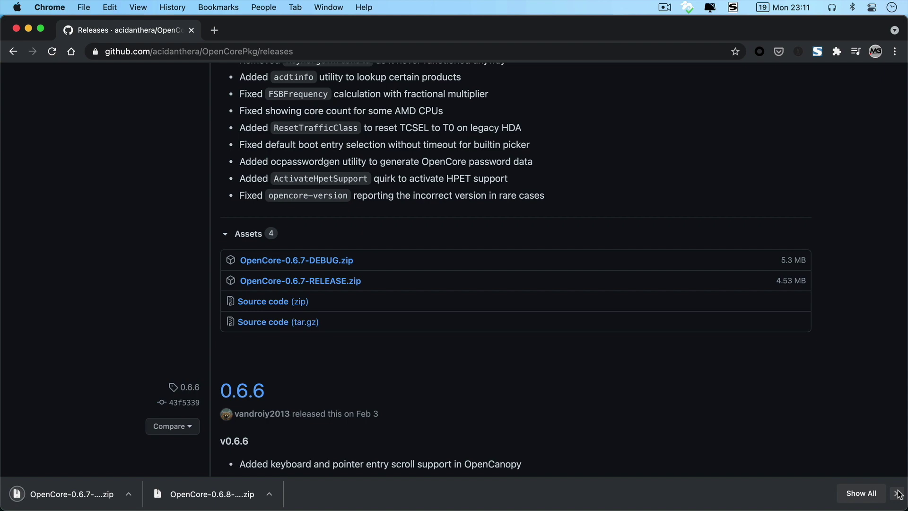
pyautogui.click(192, 30)
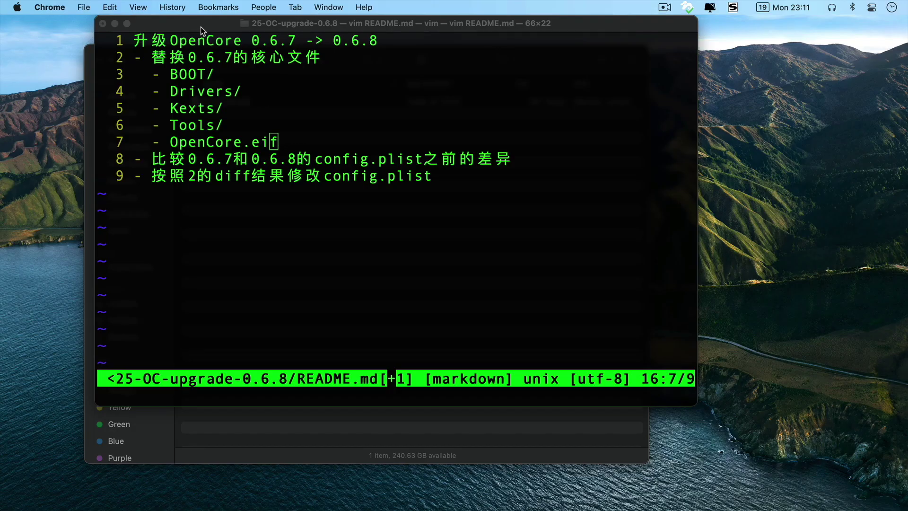
# Switch to Finder and show the Downloads folder in a new tab.
pyautogui.click(393, 446)
pyautogui.press('super+t')
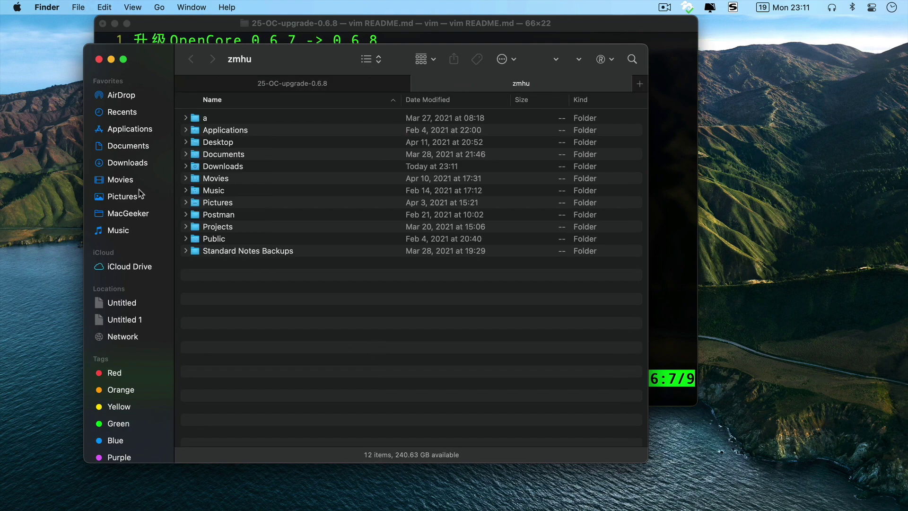
pyautogui.click(137, 166)
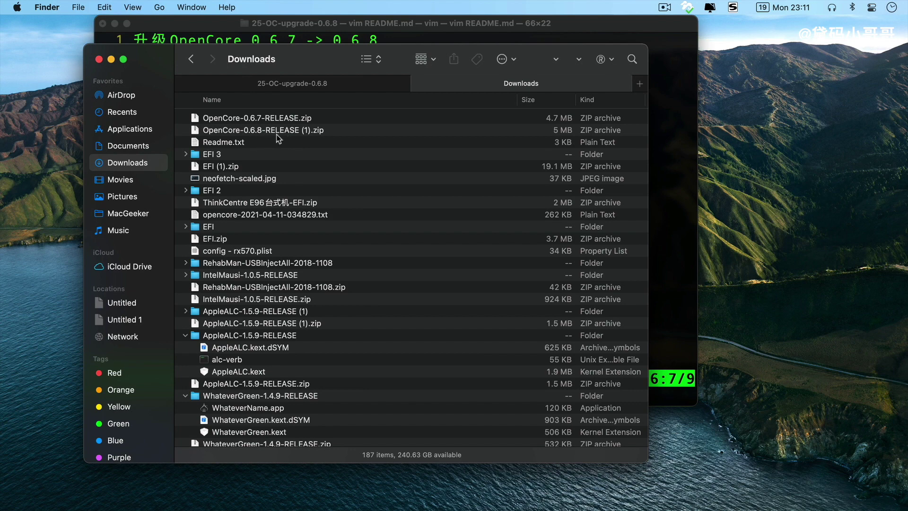
# Extract the downloaded OpenCore 0.6.8 and 0.6.7 release archives in Downloads.
pyautogui.click(278, 135)
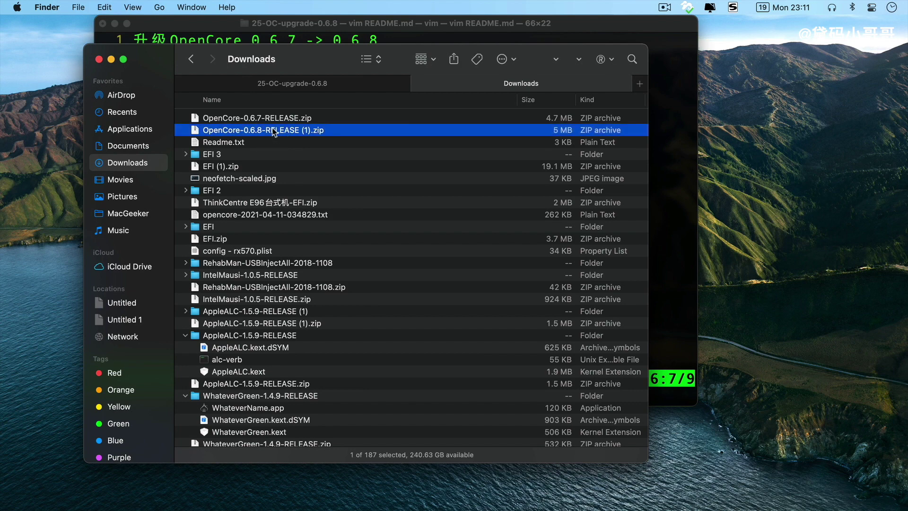
pyautogui.doubleClick(273, 131)
pyautogui.doubleClick(274, 133)
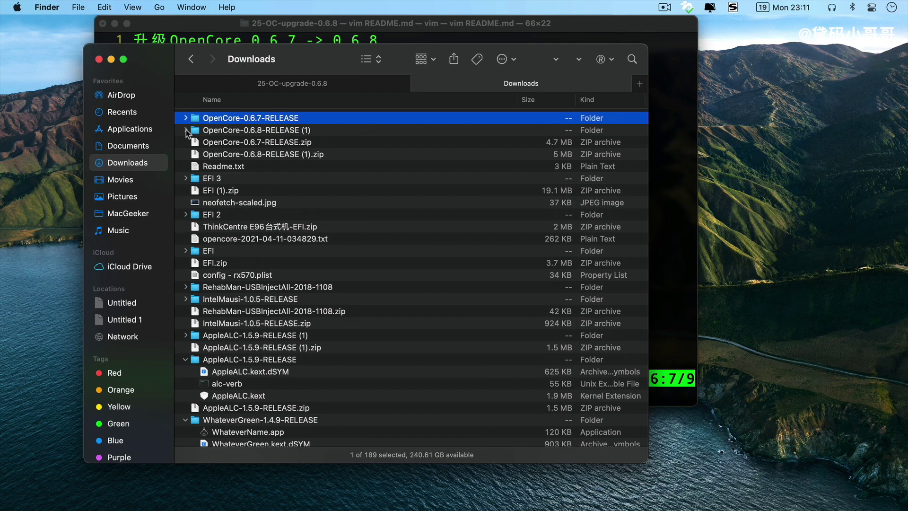
# Expand the OpenCore-0.6.8-RELEASE (1) folder in Downloads and launch OpenCore Configurator.
pyautogui.click(186, 130)
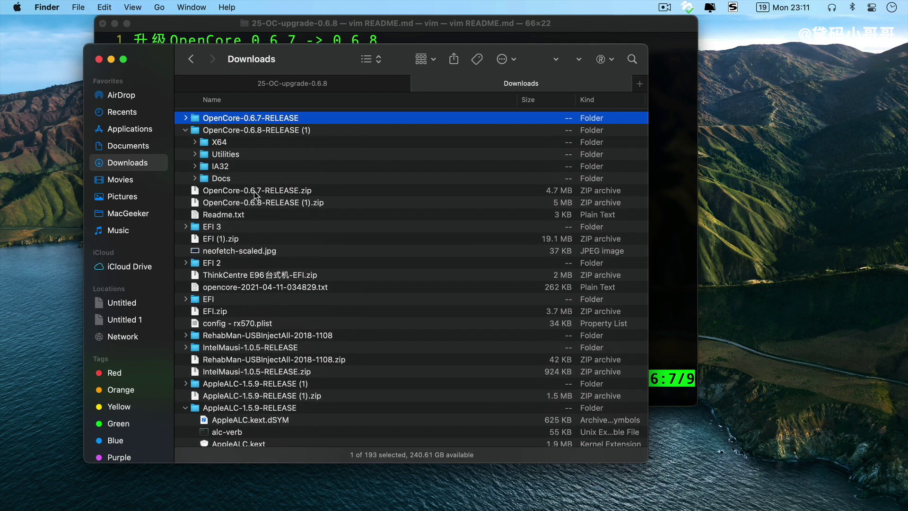
pyautogui.hotkey('alt', 'space')
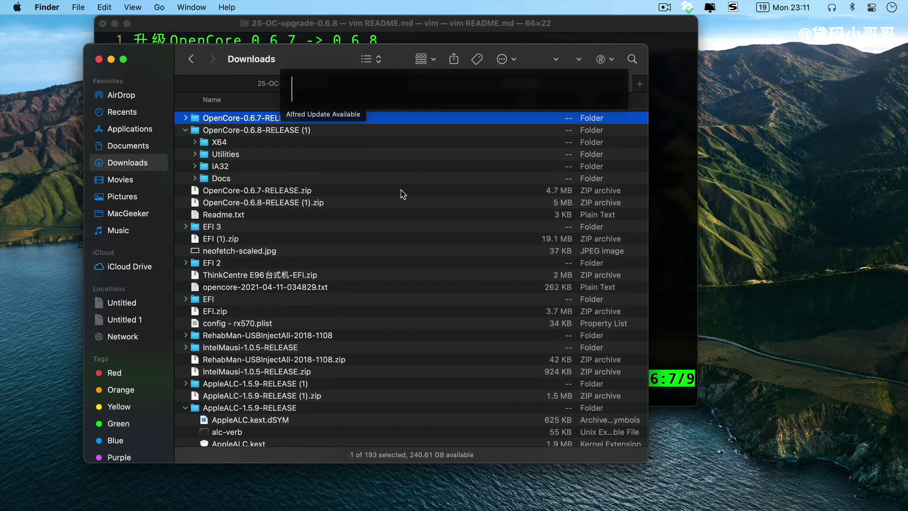
pyautogui.write('open')
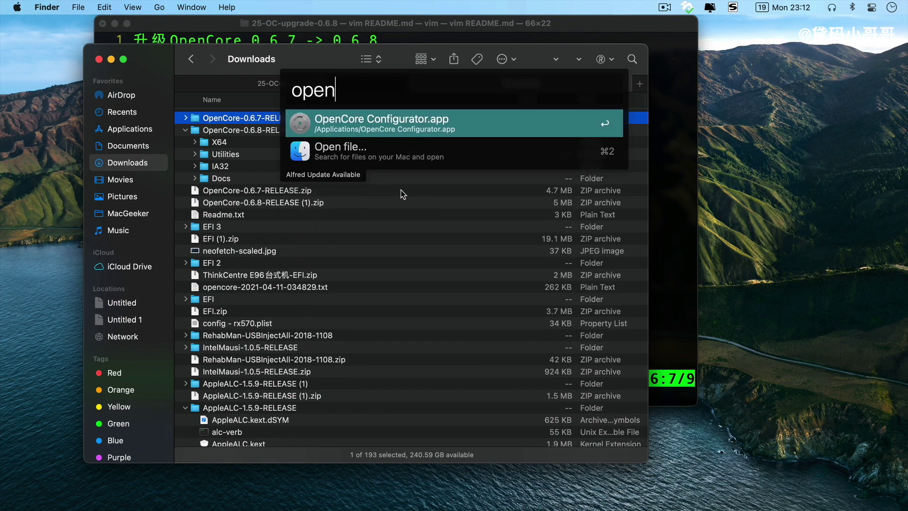
pyautogui.press('Return')
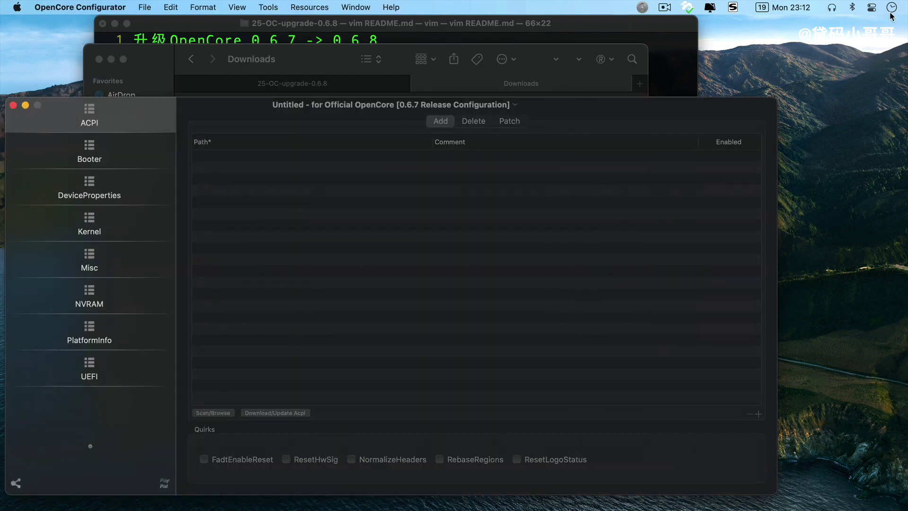
# Mount the EFI partition on disk0s1, authorizing with the account password, and open the partition in Finder.
pyautogui.click(642, 8)
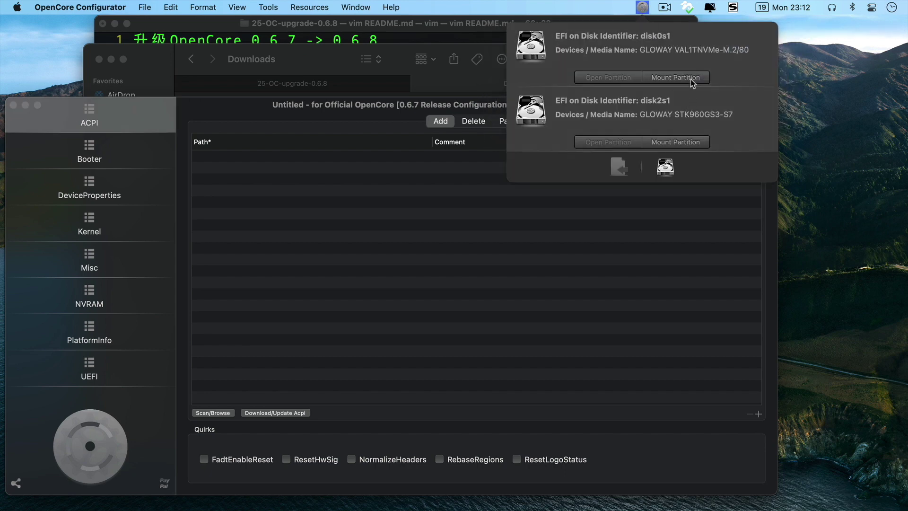
pyautogui.click(688, 78)
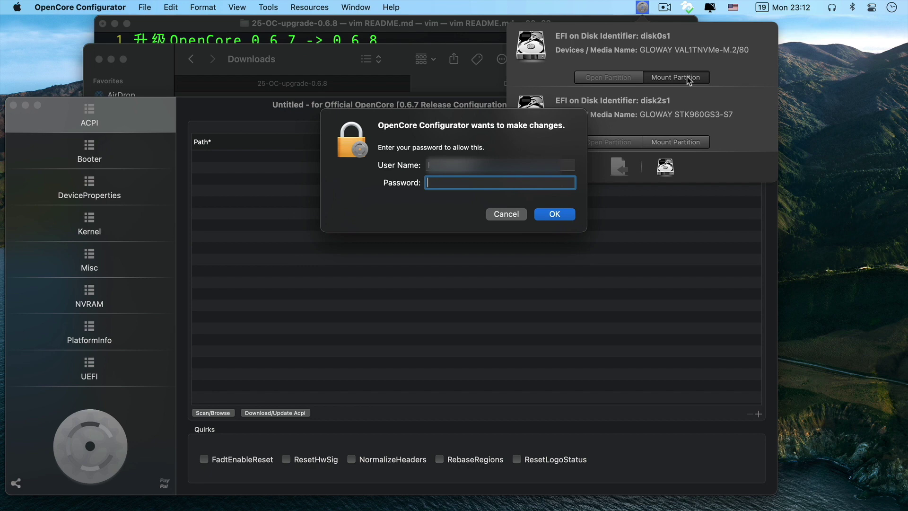
pyautogui.write('*******')
pyautogui.press('Return')
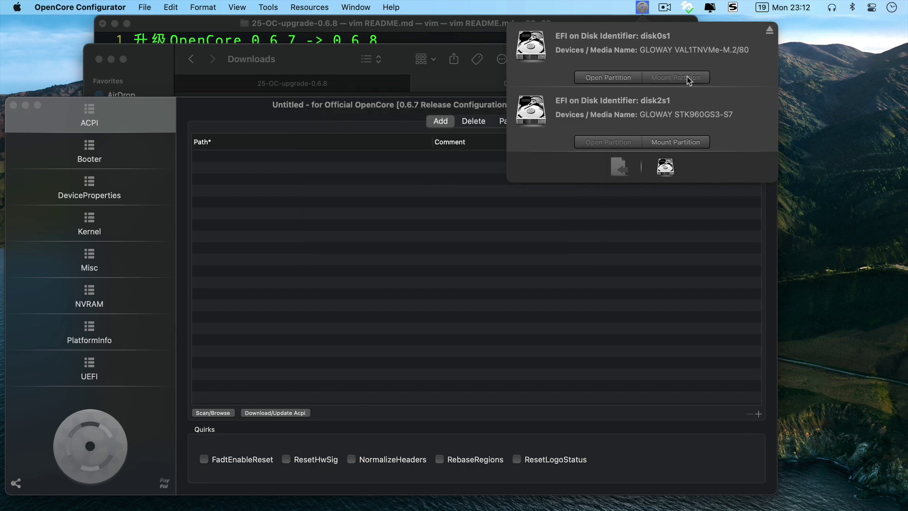
pyautogui.click(617, 76)
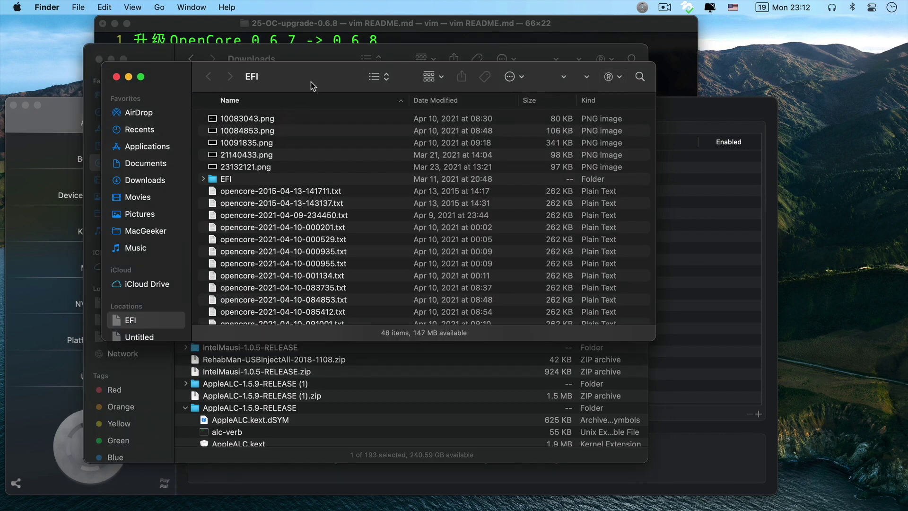
# Copy the EFI folder from the mounted EFI partition to the desktop and close the partition's window.
pyautogui.moveTo(324, 71); pyautogui.dragTo(497, 68)
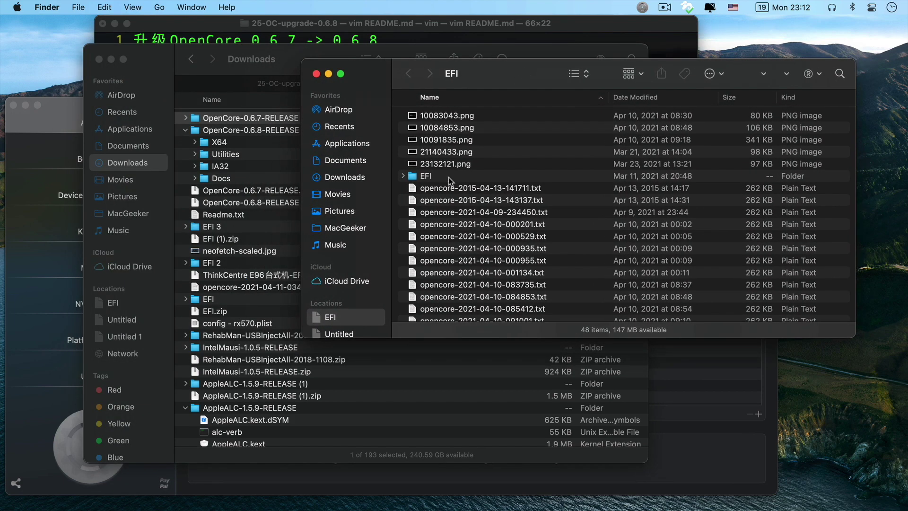
pyautogui.click(449, 176)
pyautogui.moveTo(449, 177); pyautogui.dragTo(597, 153)
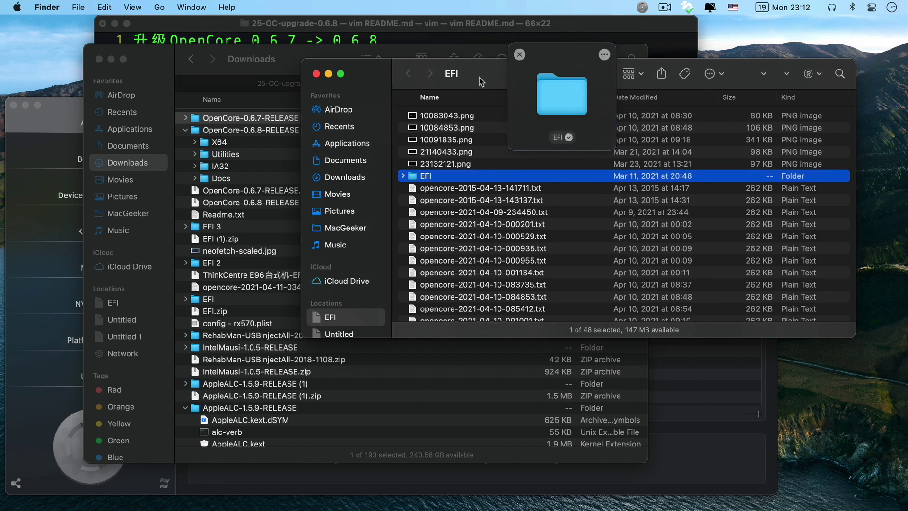
pyautogui.moveTo(748, 69); pyautogui.dragTo(532, 171)
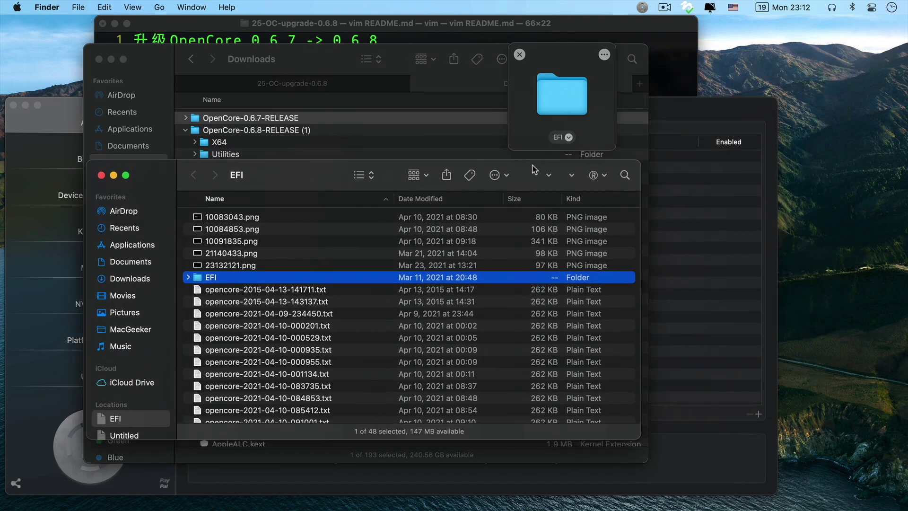
pyautogui.moveTo(571, 95); pyautogui.dragTo(835, 66)
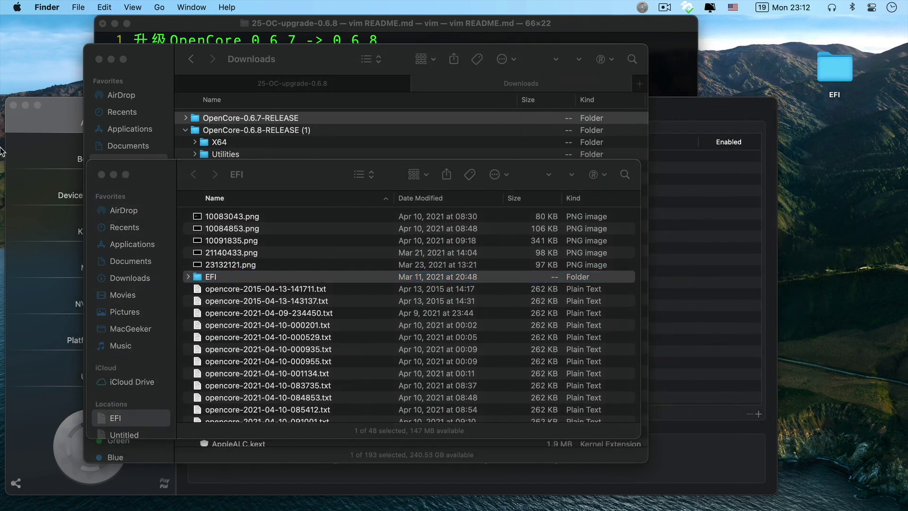
pyautogui.click(101, 174)
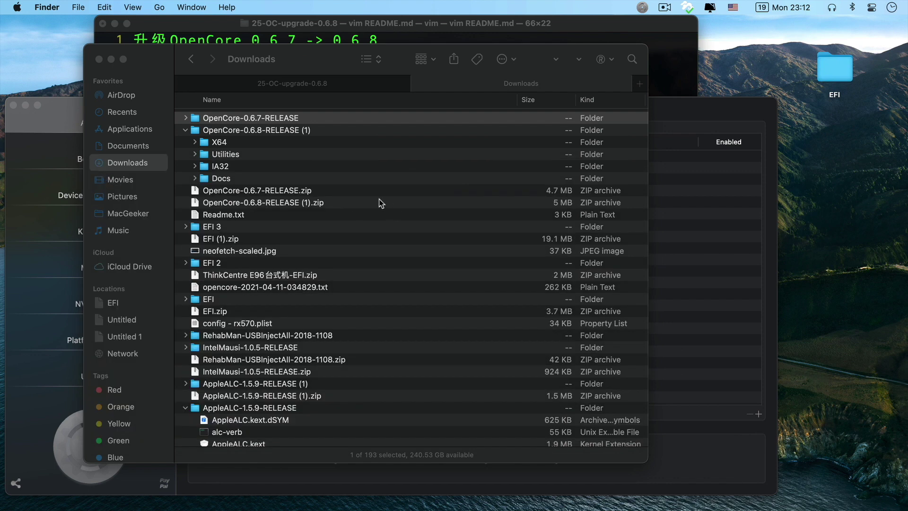
# Open the desktop's EFI folder in a narrower, taller window, ignoring the low disk space alert.
pyautogui.doubleClick(836, 76)
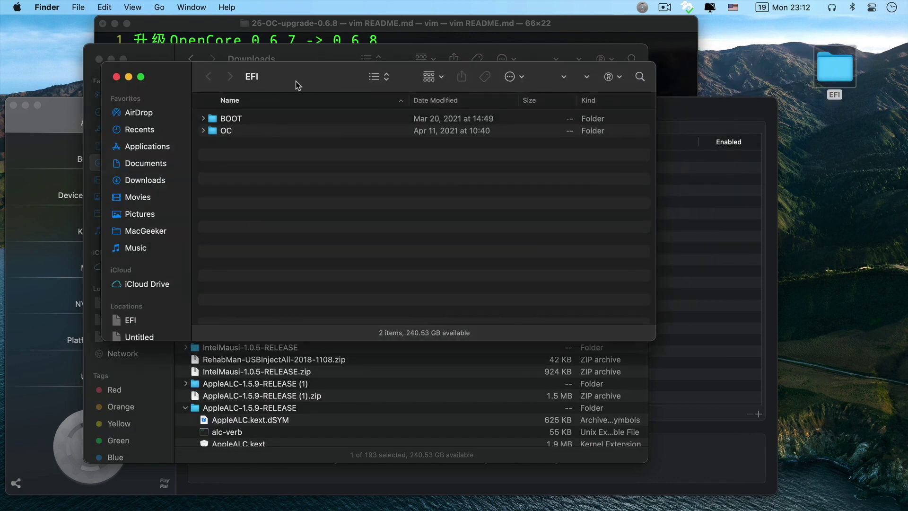
pyautogui.moveTo(296, 81); pyautogui.dragTo(223, 48)
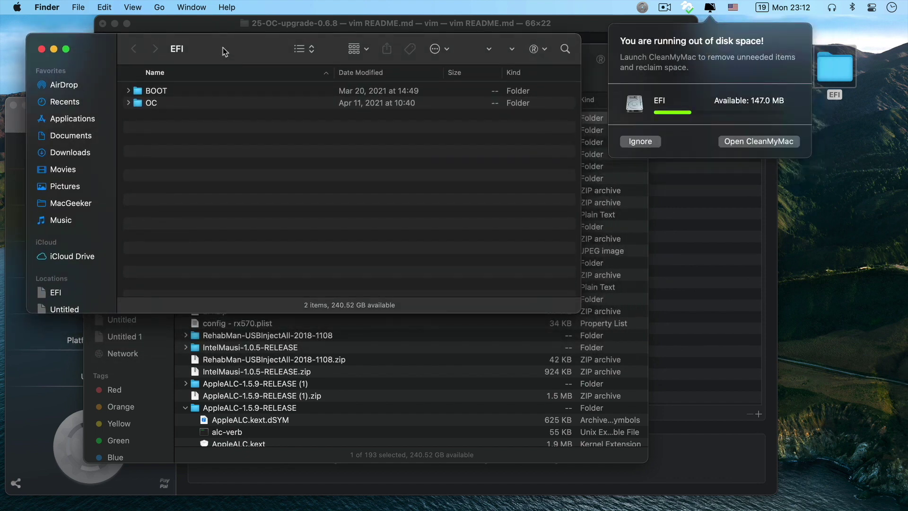
pyautogui.click(634, 141)
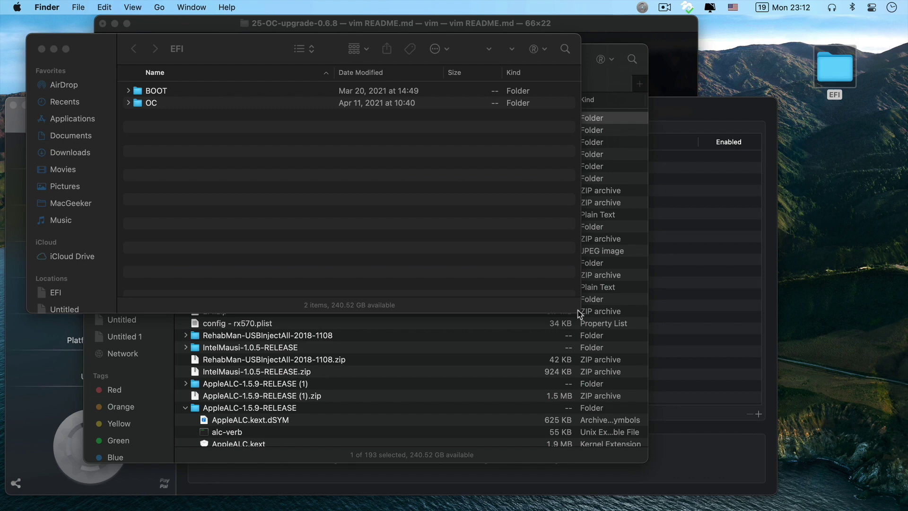
pyautogui.moveTo(580, 314); pyautogui.dragTo(491, 403)
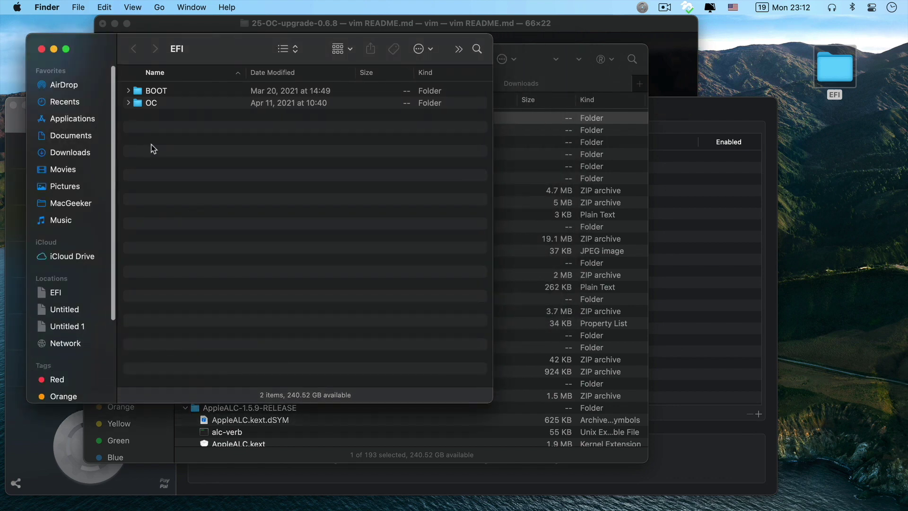
# Expand BOOT and OC with its Drivers, Kexts and Tools folders in the desktop EFI copy, and look through their files.
pyautogui.click(129, 103)
pyautogui.click(129, 91)
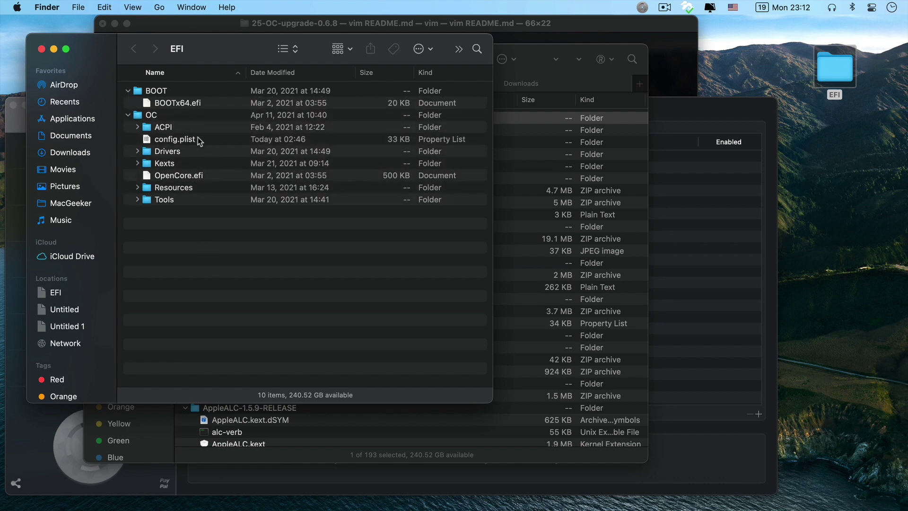
pyautogui.click(185, 106)
pyautogui.click(235, 221)
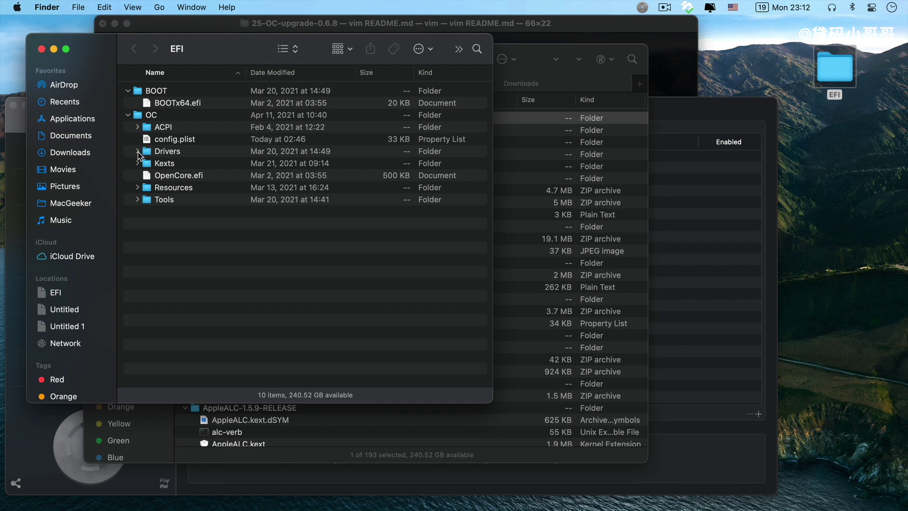
pyautogui.click(137, 152)
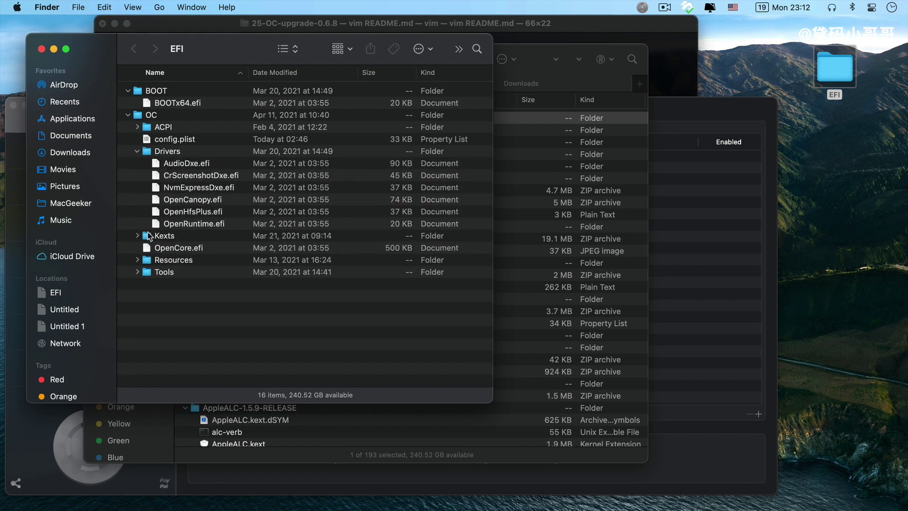
pyautogui.click(138, 236)
pyautogui.scroll(-3, 191, 243)
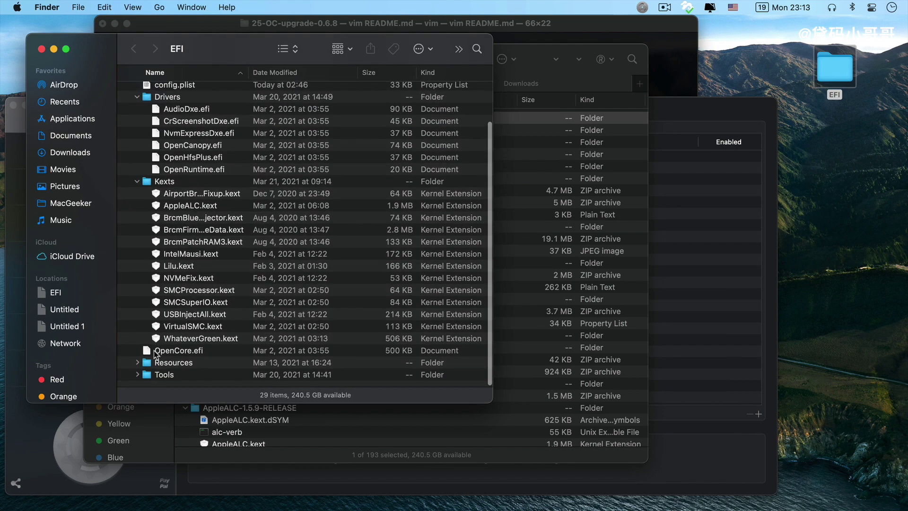
pyautogui.click(138, 375)
pyautogui.scroll(-5, 228, 318)
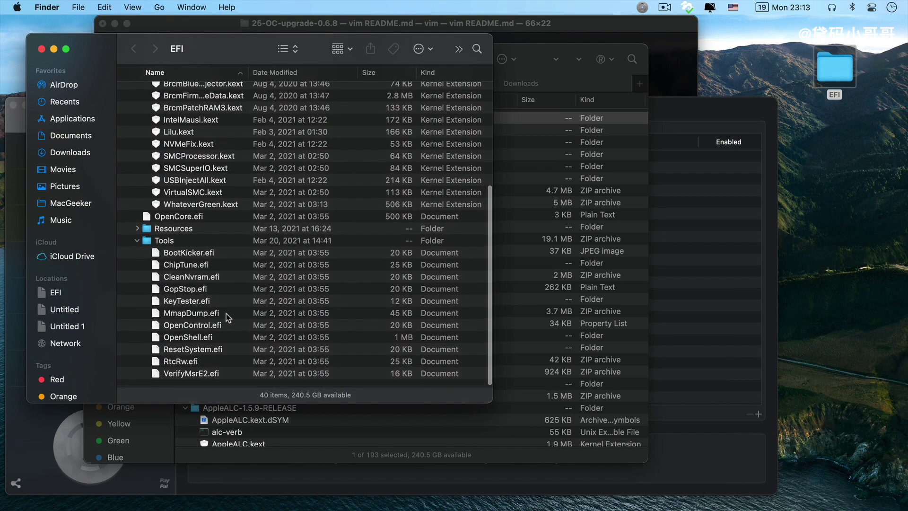
pyautogui.scroll(5, 218, 343)
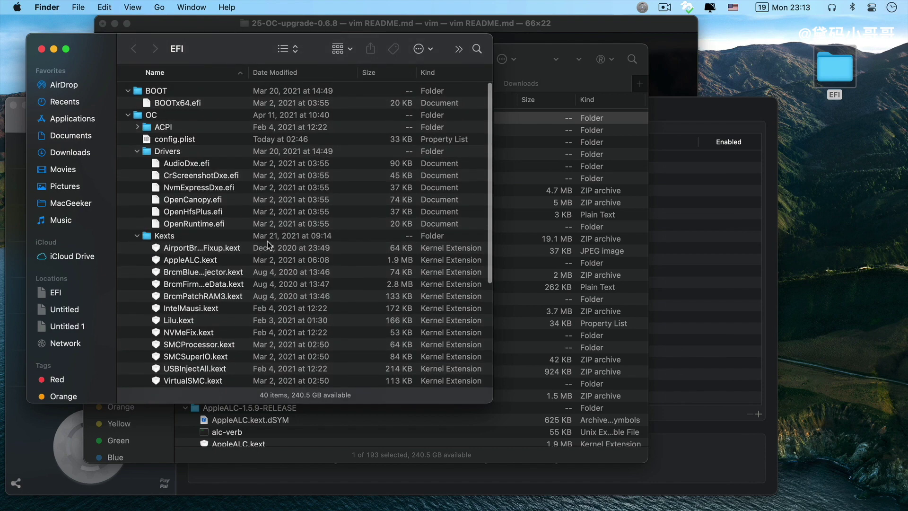
# Arrange the desktop EFI and Downloads windows side by side so both file lists are accessible.
pyautogui.click(558, 53)
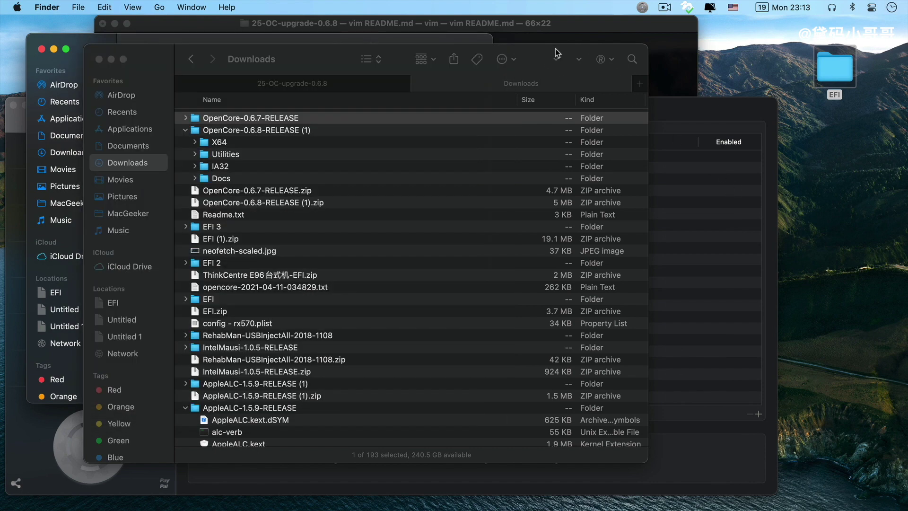
pyautogui.moveTo(328, 59); pyautogui.dragTo(556, 71)
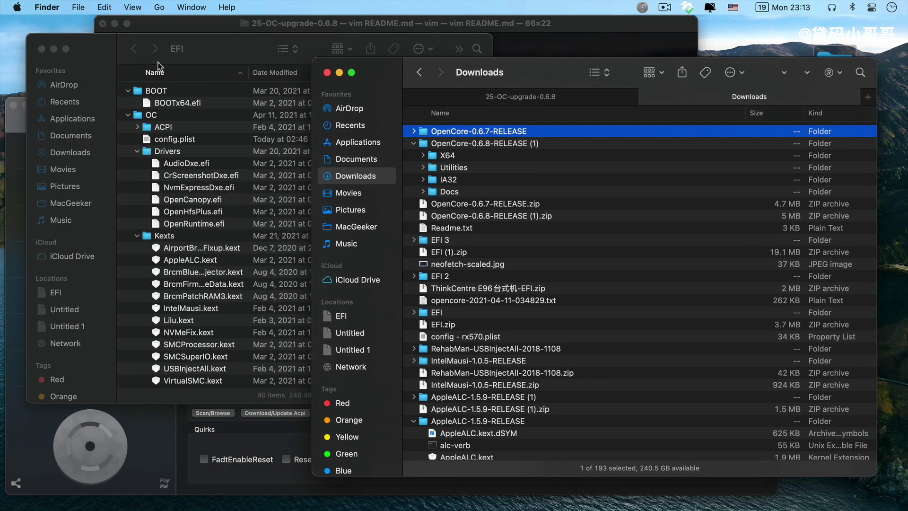
pyautogui.moveTo(242, 52); pyautogui.dragTo(180, 30)
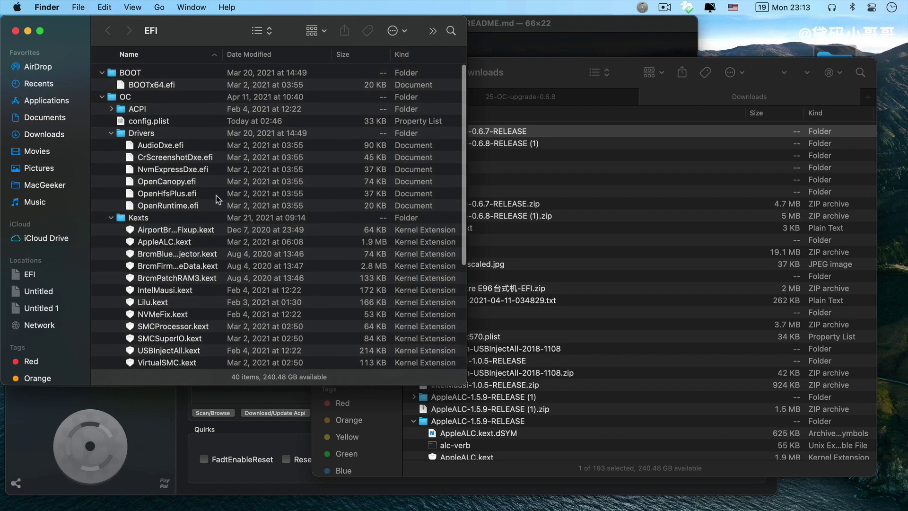
pyautogui.scroll(-5, 217, 195)
pyautogui.scroll(5, 219, 196)
pyautogui.click(522, 158)
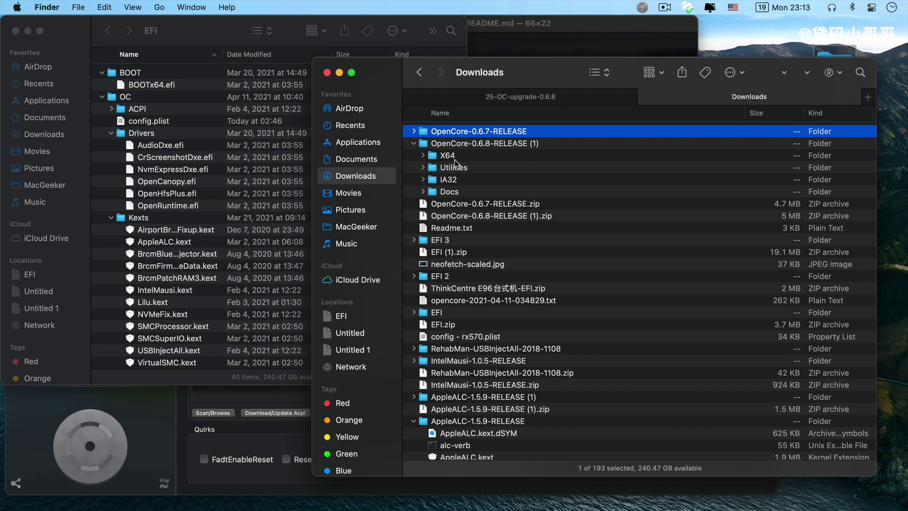
pyautogui.moveTo(542, 72); pyautogui.dragTo(574, 39)
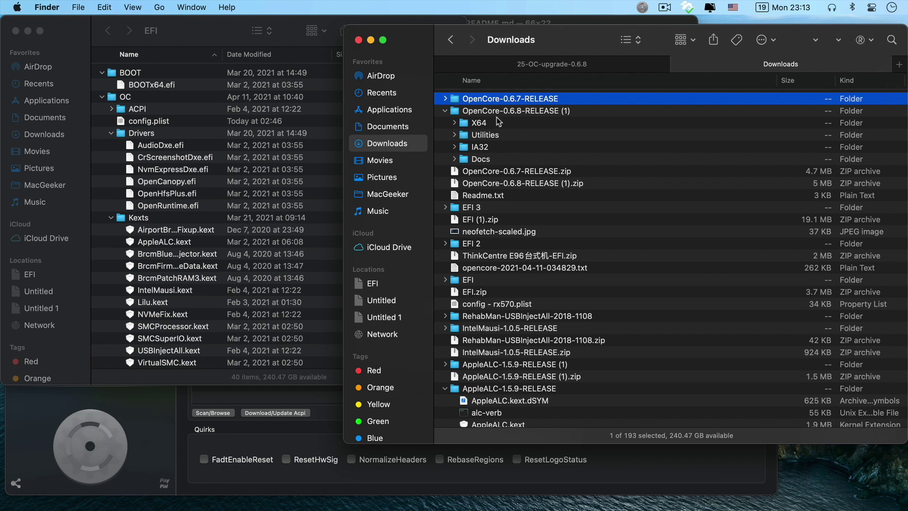
# Expand the X64 EFI folder of OpenCore-0.6.8-RELEASE (1), including its OC and BOOT subfolders.
pyautogui.click(527, 112)
pyautogui.click(454, 123)
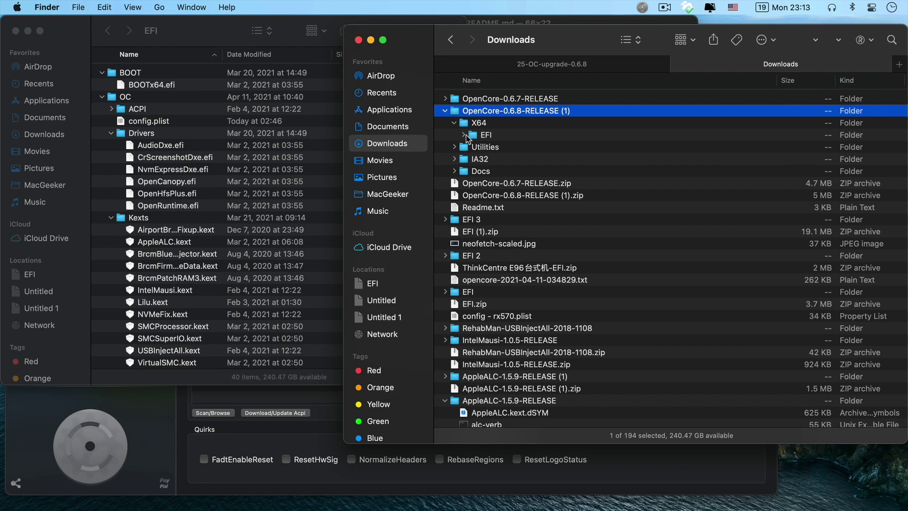
pyautogui.click(464, 136)
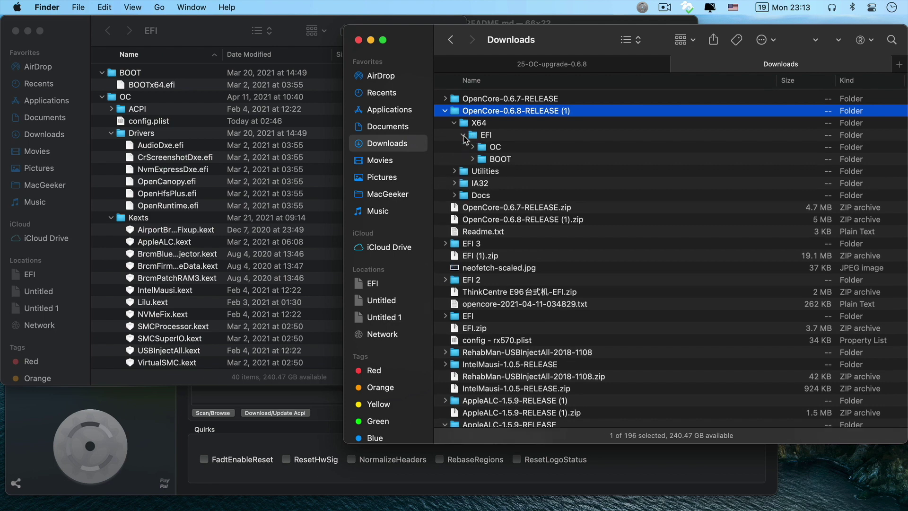
pyautogui.click(474, 159)
pyautogui.click(472, 147)
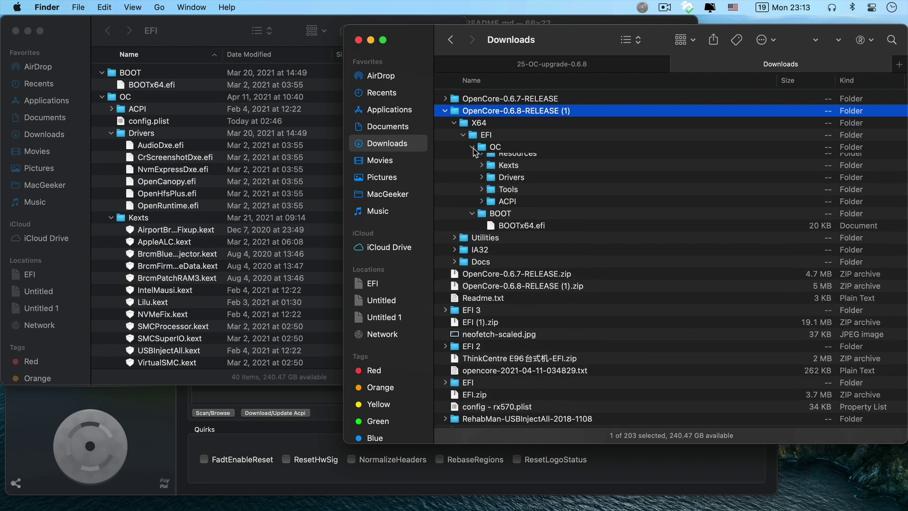
# Replace BOOTx64.efi in the desktop EFI's BOOT folder with the file from the 0.6.8 release's BOOT folder.
pyautogui.click(505, 246)
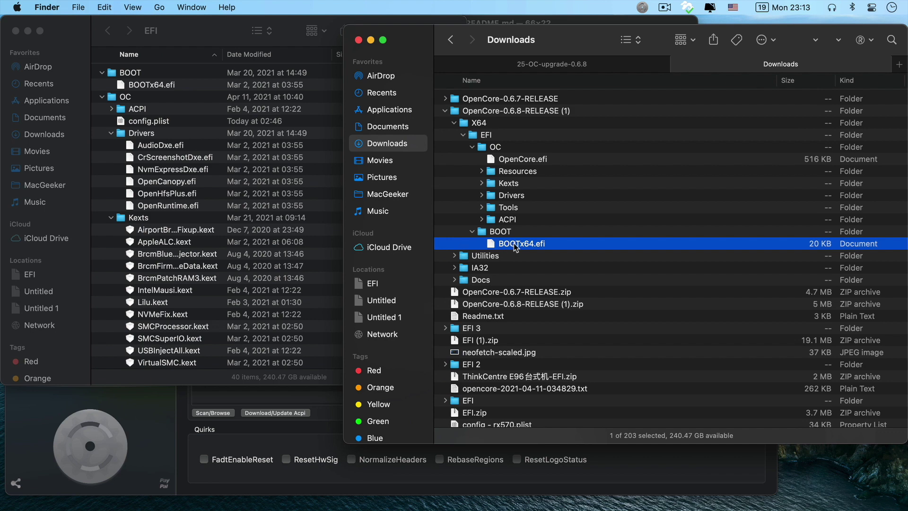
pyautogui.moveTo(516, 247); pyautogui.dragTo(154, 85)
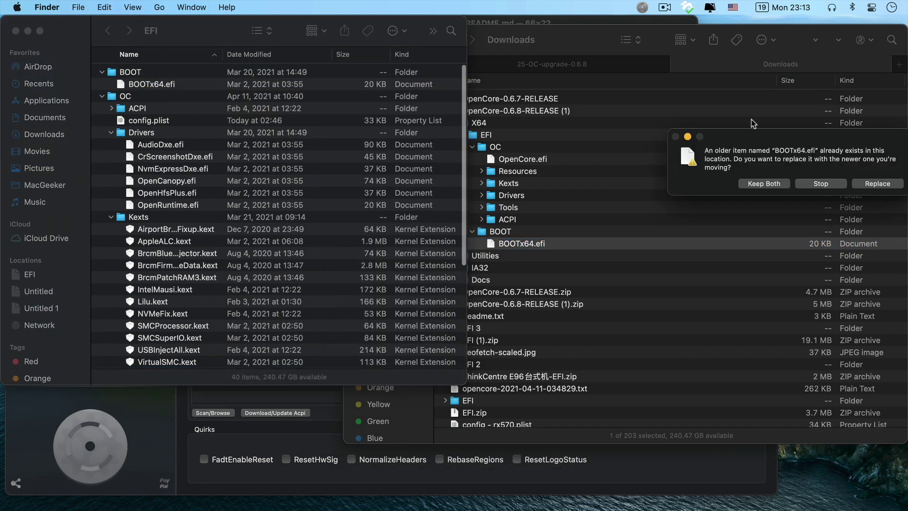
pyautogui.click(878, 184)
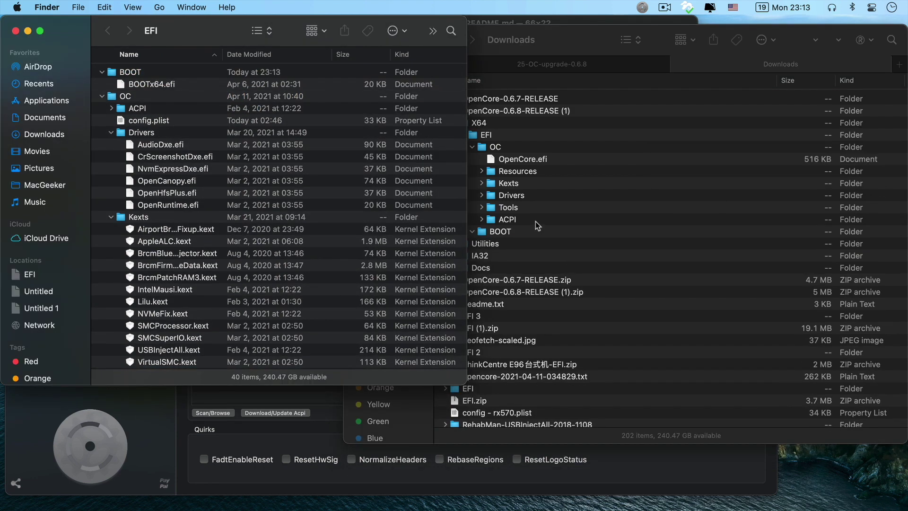
pyautogui.click(544, 221)
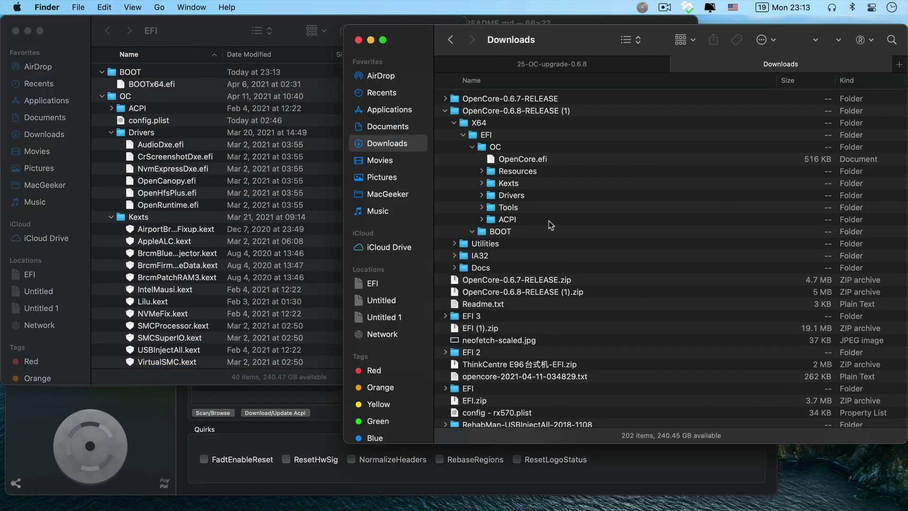
# Replace AudioDxe, CrScreenshotDxe, NvmExpressDxe, OpenCanopy, OpenHfsPlus and OpenRuntime in the desktop EFI's Drivers folder with the 0.6.8 release's .efi files.
pyautogui.click(482, 196)
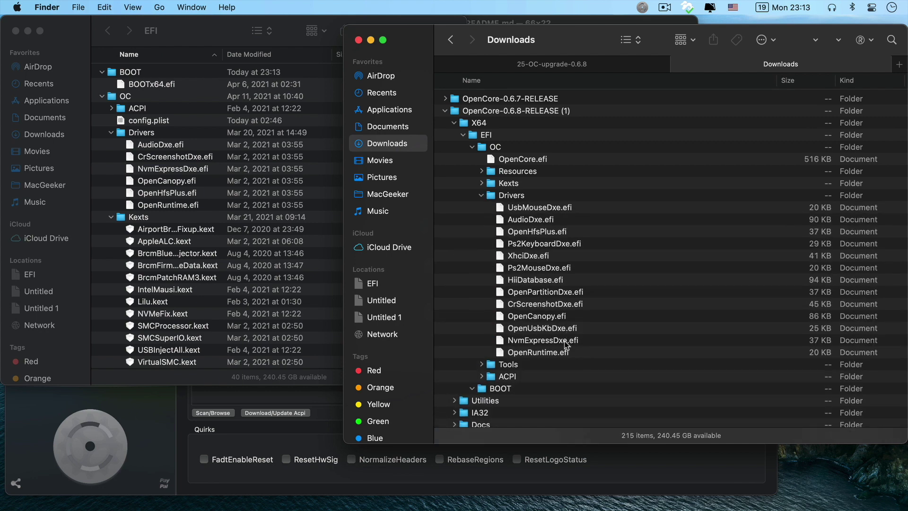
pyautogui.click(547, 221)
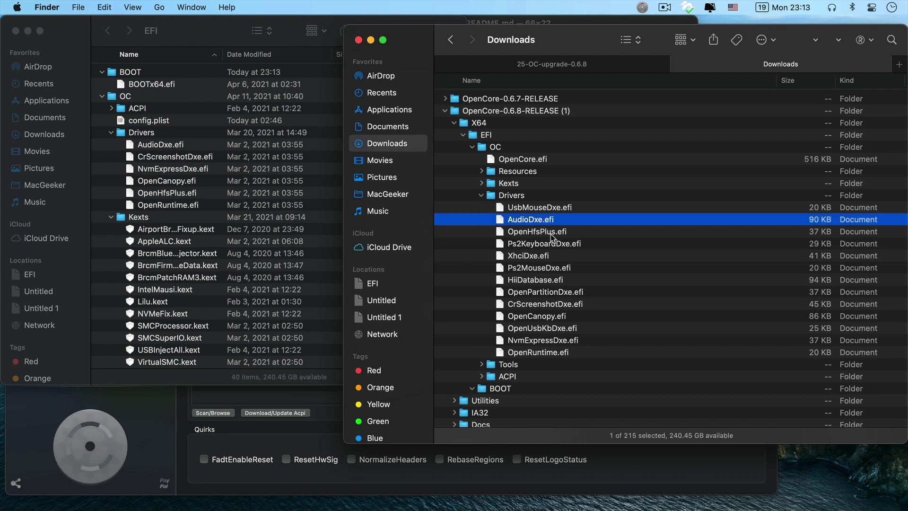
pyautogui.keyDown('super'); pyautogui.click(553, 234); pyautogui.keyUp('super')
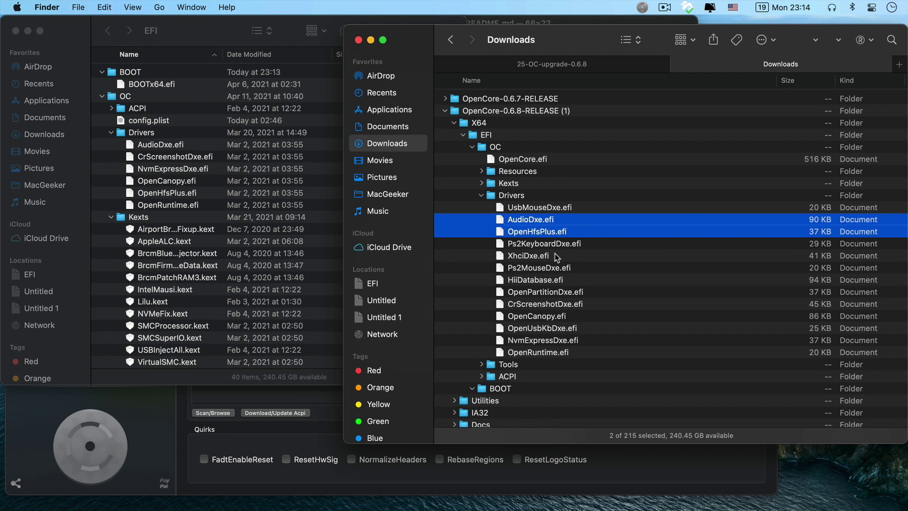
pyautogui.keyDown('super'); pyautogui.click(539, 342); pyautogui.keyUp('super')
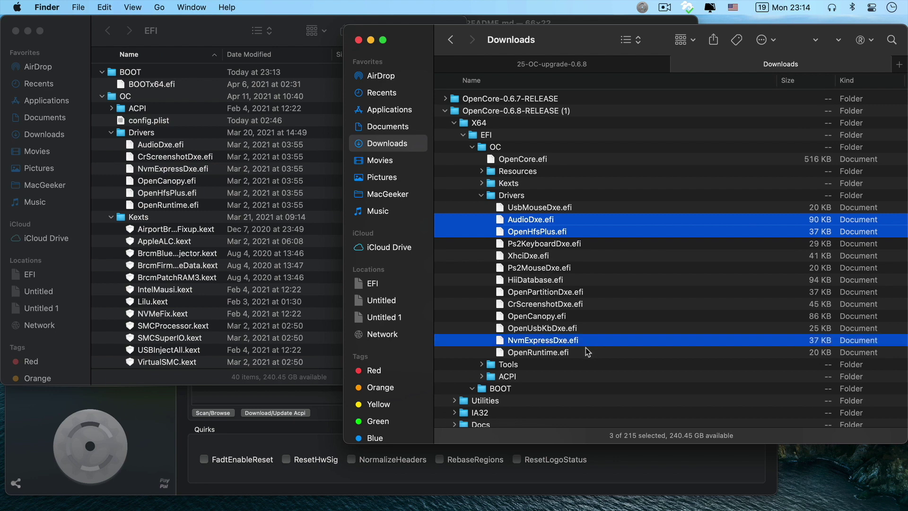
pyautogui.keyDown('super'); pyautogui.click(584, 353); pyautogui.keyUp('super')
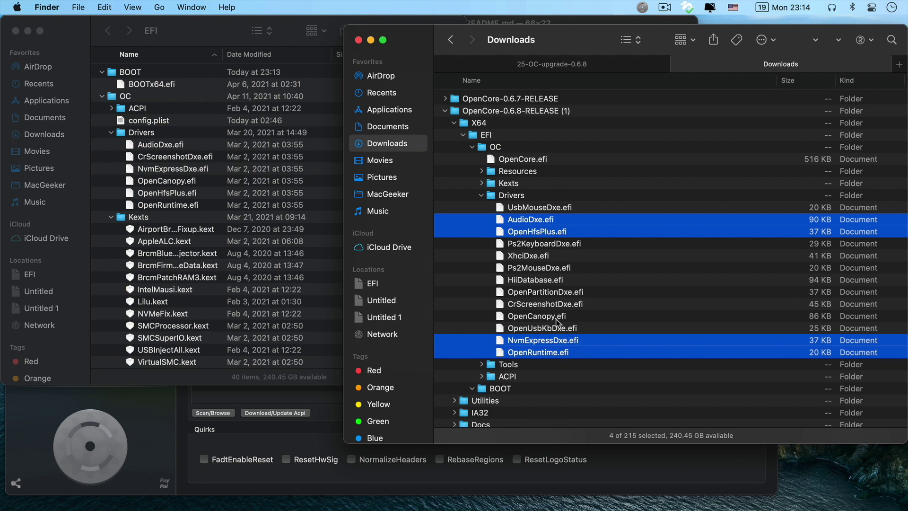
pyautogui.keyDown('super'); pyautogui.click(586, 317); pyautogui.keyUp('super')
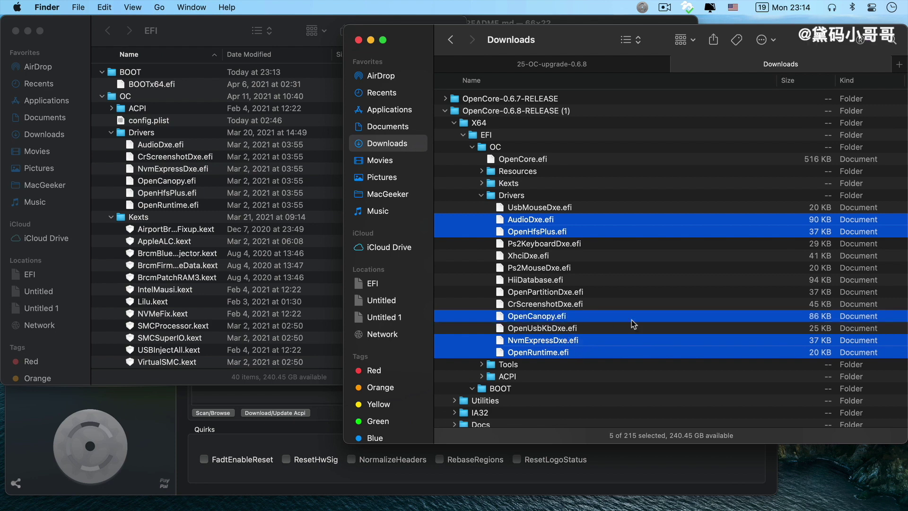
pyautogui.keyDown('super'); pyautogui.click(570, 308); pyautogui.keyUp('super')
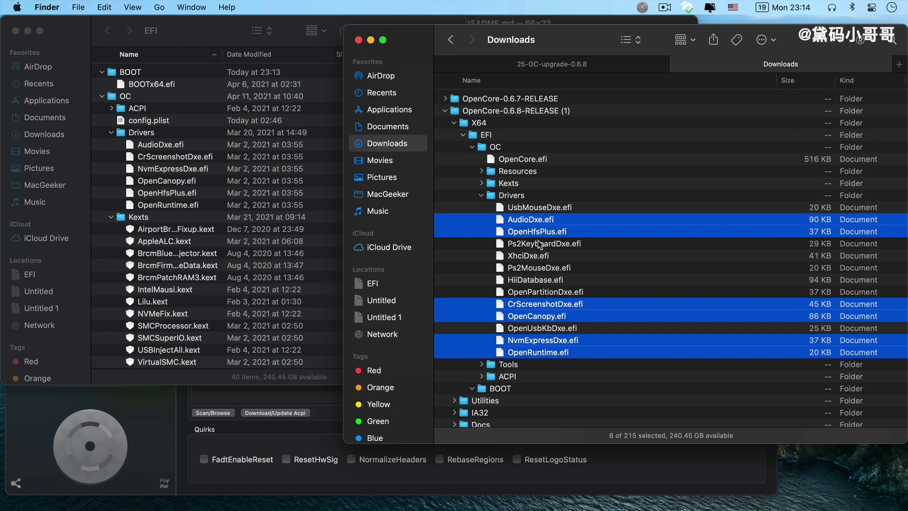
pyautogui.moveTo(533, 226); pyautogui.dragTo(138, 131)
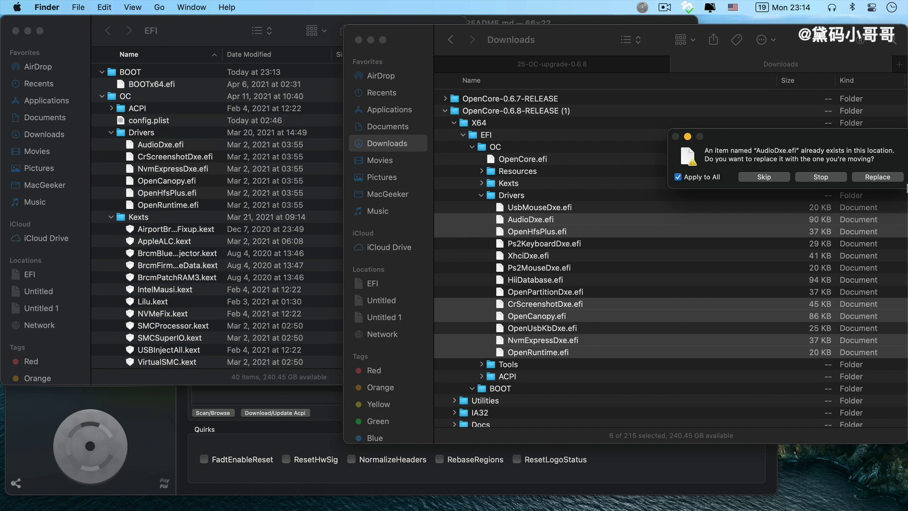
pyautogui.click(887, 180)
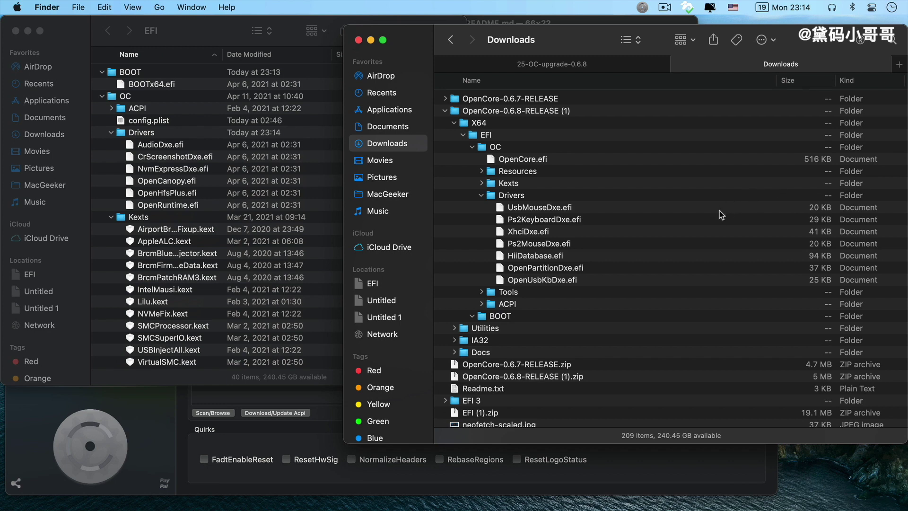
pyautogui.click(305, 167)
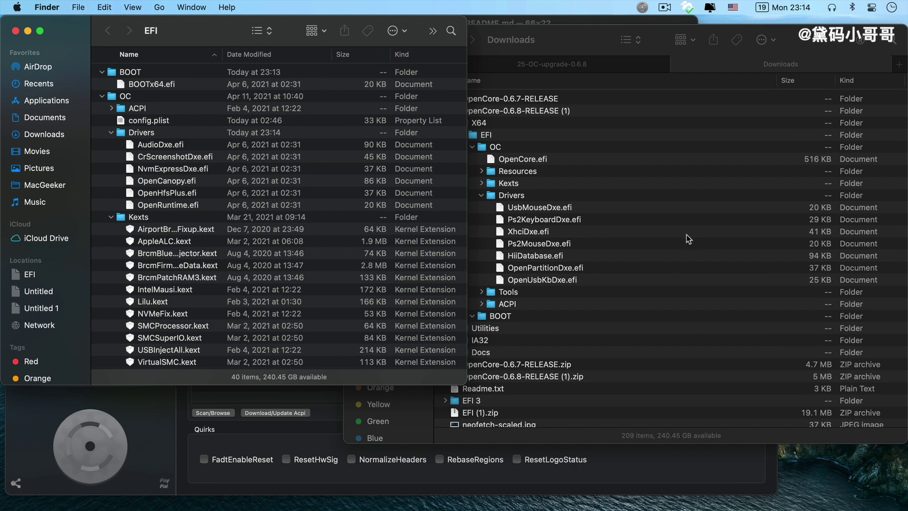
# Move all files from the 0.6.8 release's Tools folder into the desktop EFI's Tools folder, replacing every existing file of the same name.
pyautogui.click(689, 290)
pyautogui.scroll(-8, 248, 277)
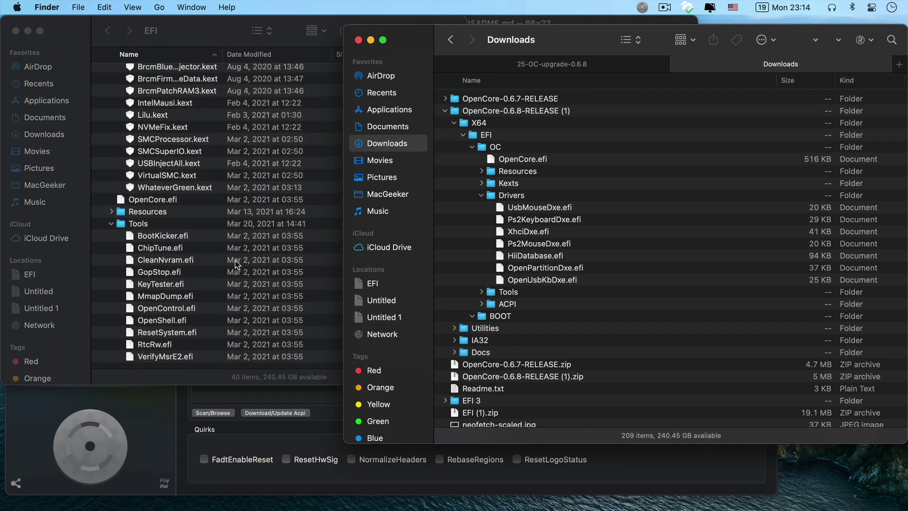
pyautogui.click(494, 306)
pyautogui.click(481, 291)
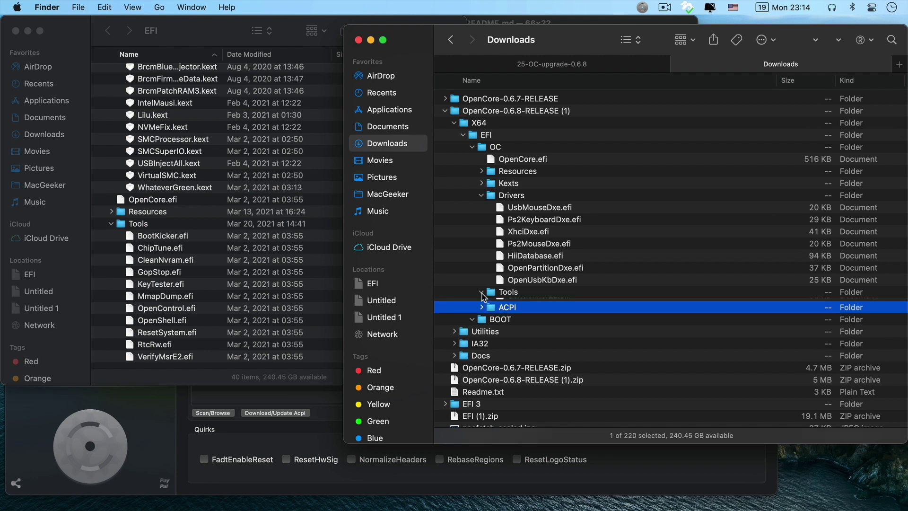
pyautogui.click(533, 304)
pyautogui.scroll(-5, 594, 312)
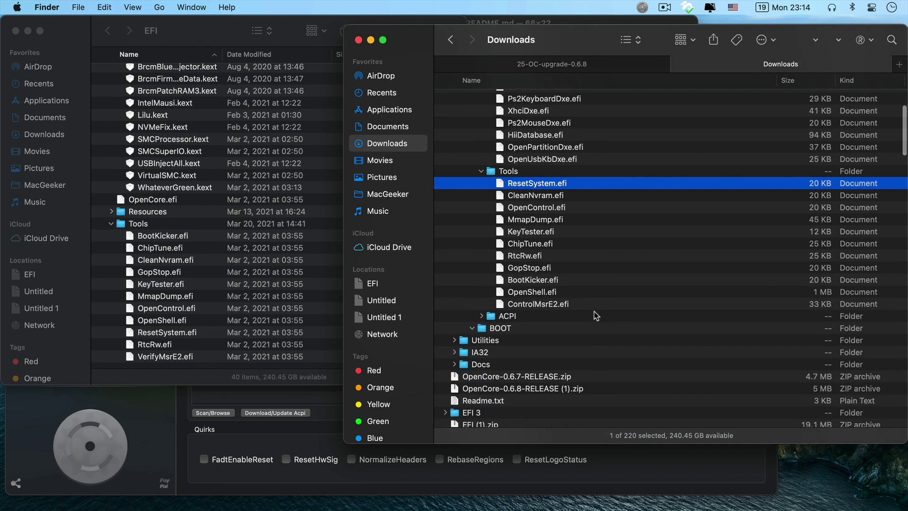
pyautogui.keyDown('shift'); pyautogui.click(559, 305); pyautogui.keyUp('shift')
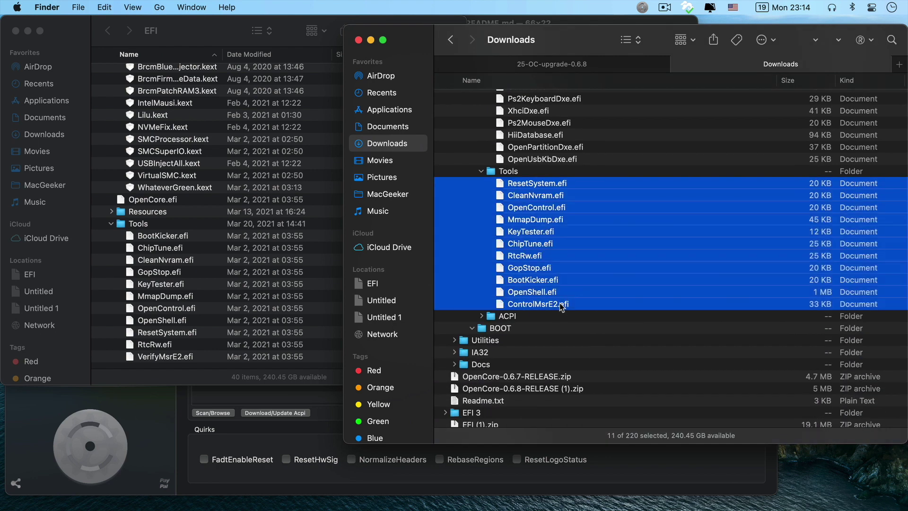
pyautogui.moveTo(527, 232); pyautogui.dragTo(139, 226)
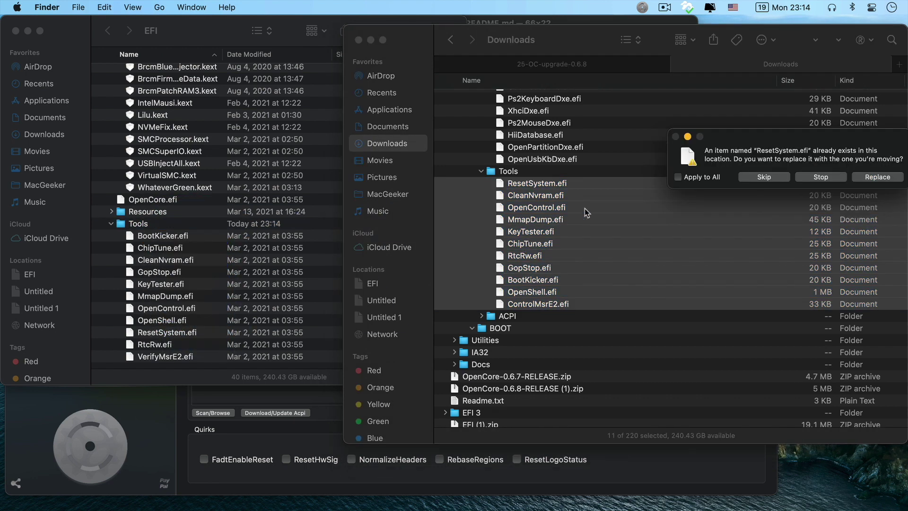
pyautogui.click(709, 178)
pyautogui.click(877, 177)
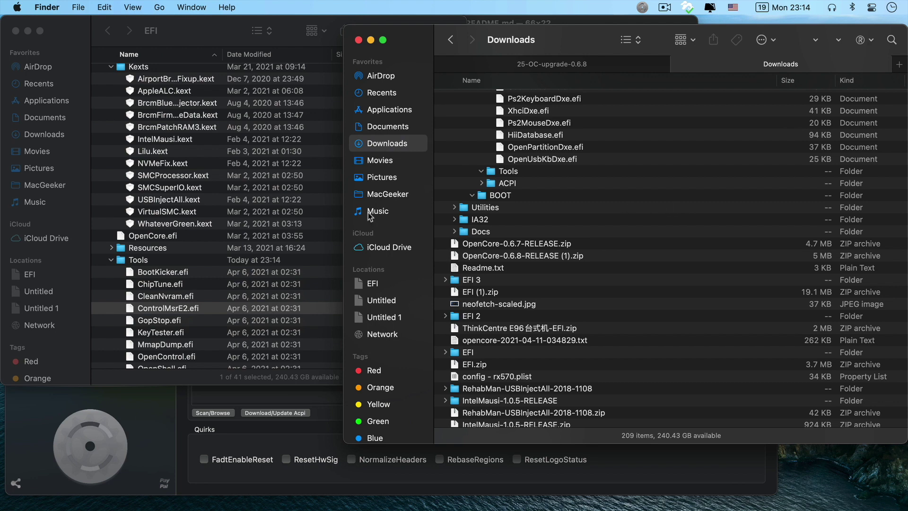
# Replace OpenCore.efi in the desktop EFI's OC folder with the file from the 0.6.8 release's X64 OC folder.
pyautogui.click(197, 243)
pyautogui.scroll(5, 141, 181)
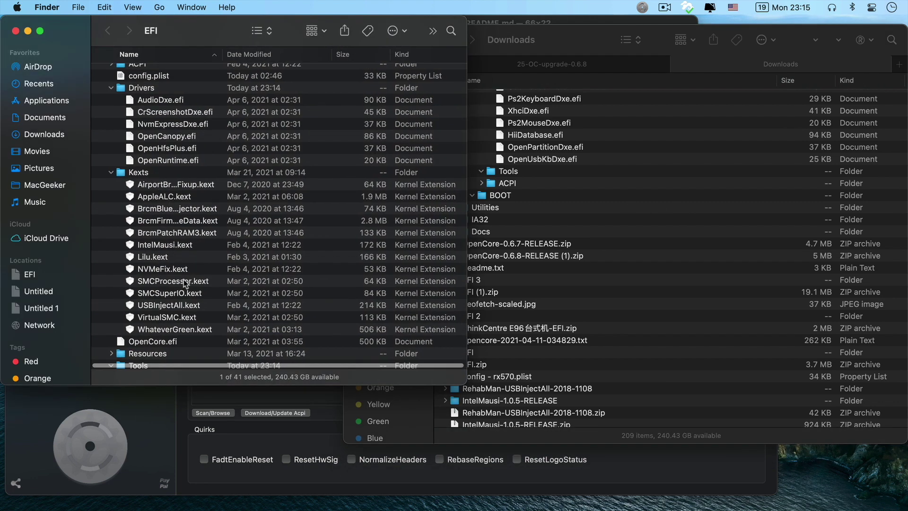
pyautogui.scroll(-5, 182, 298)
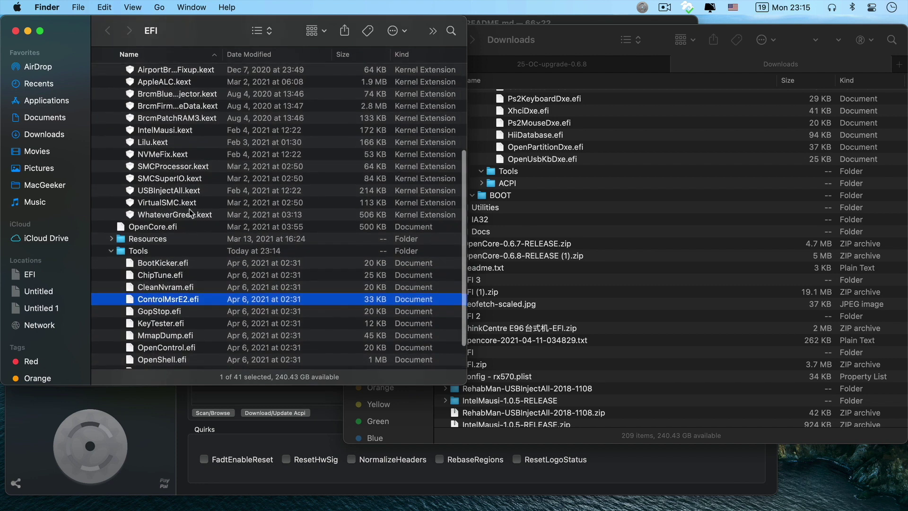
pyautogui.scroll(2, 192, 205)
pyautogui.scroll(5, 167, 213)
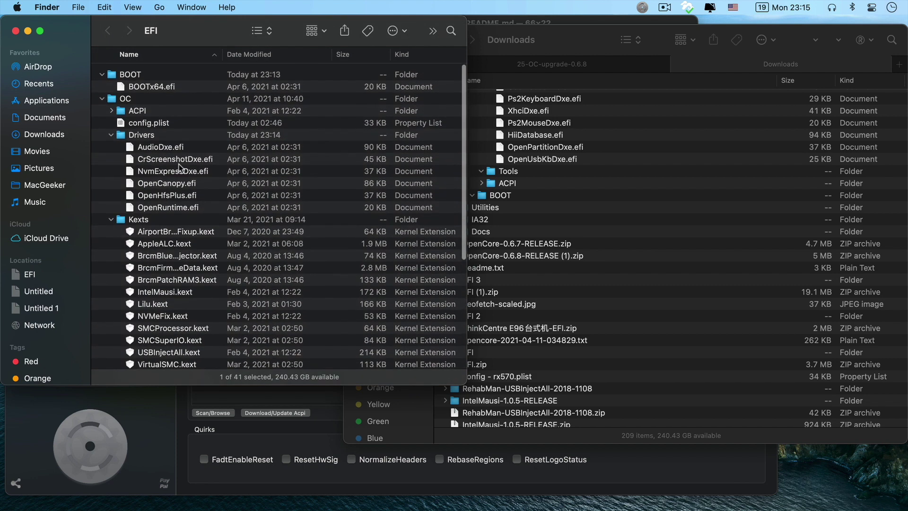
pyautogui.scroll(-7, 162, 265)
pyautogui.scroll(4, 155, 263)
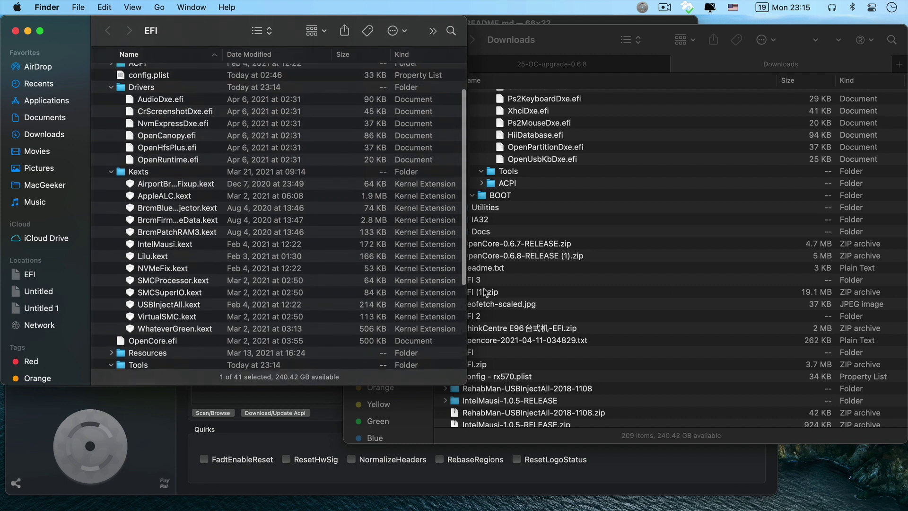
pyautogui.click(688, 262)
pyautogui.scroll(5, 686, 262)
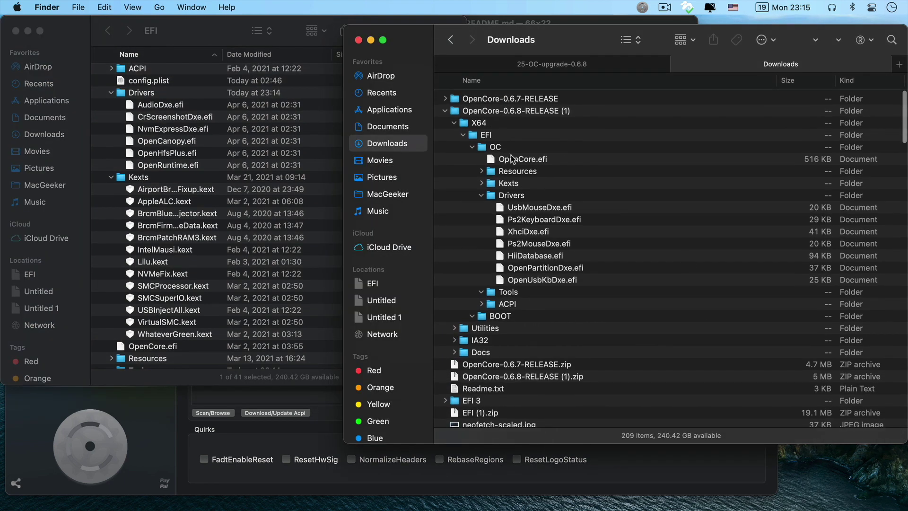
pyautogui.moveTo(516, 161); pyautogui.dragTo(134, 101)
pyautogui.click(882, 186)
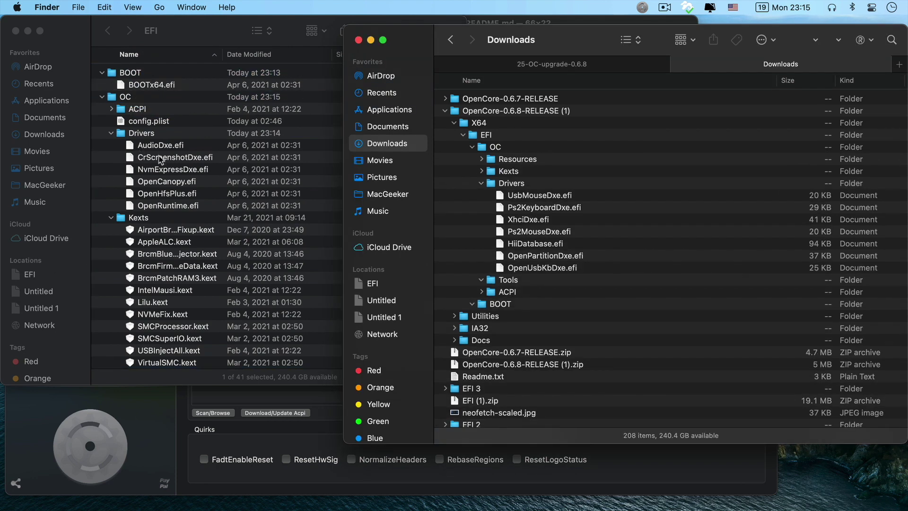
pyautogui.scroll(-5, 214, 231)
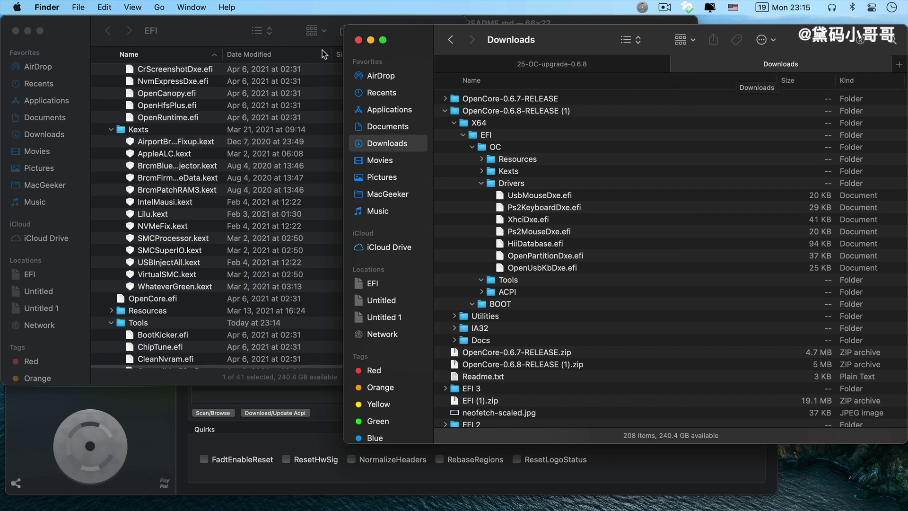
# Switch to Chrome, search Google for "opencore desktop guide" and open Dortania's OpenCore Install Guide.
pyautogui.moveTo(346, 509)
pyautogui.click(411, 479)
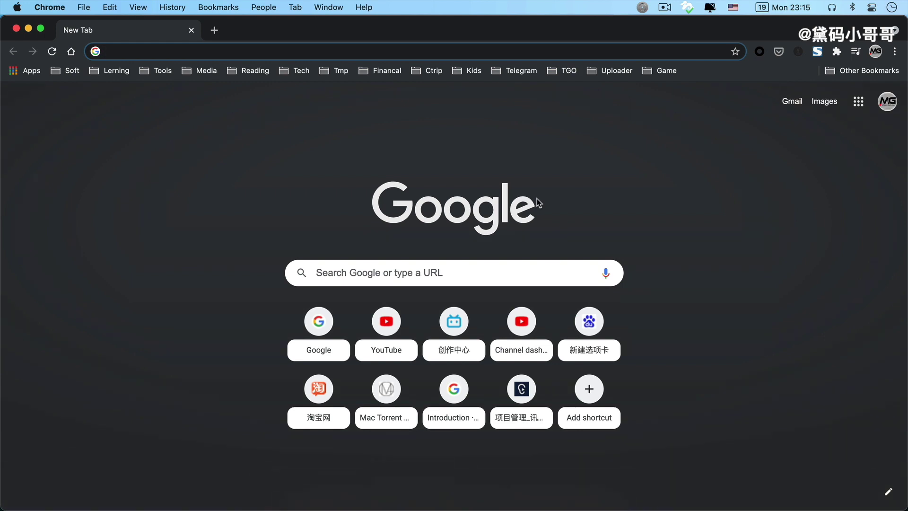
pyautogui.write('goo')
pyautogui.press('Return')
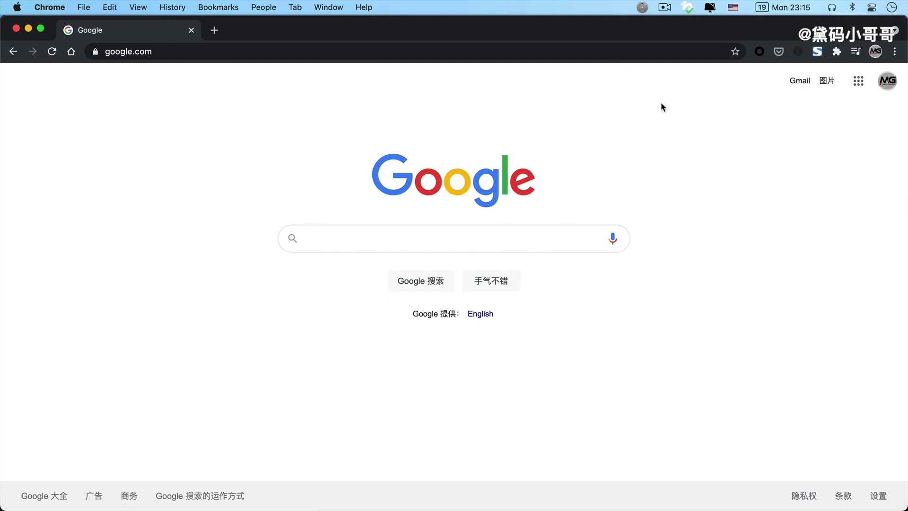
pyautogui.click(613, 54)
pyautogui.write('ope')
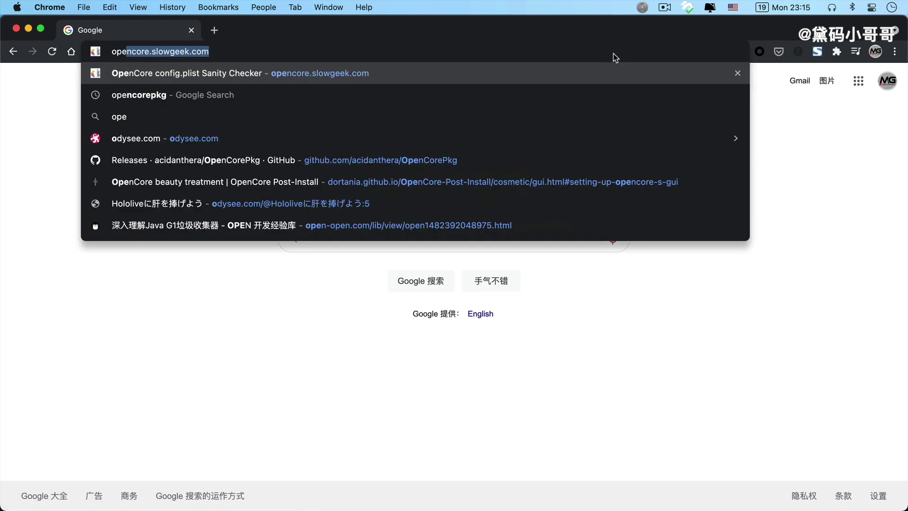
pyautogui.write('ncore')
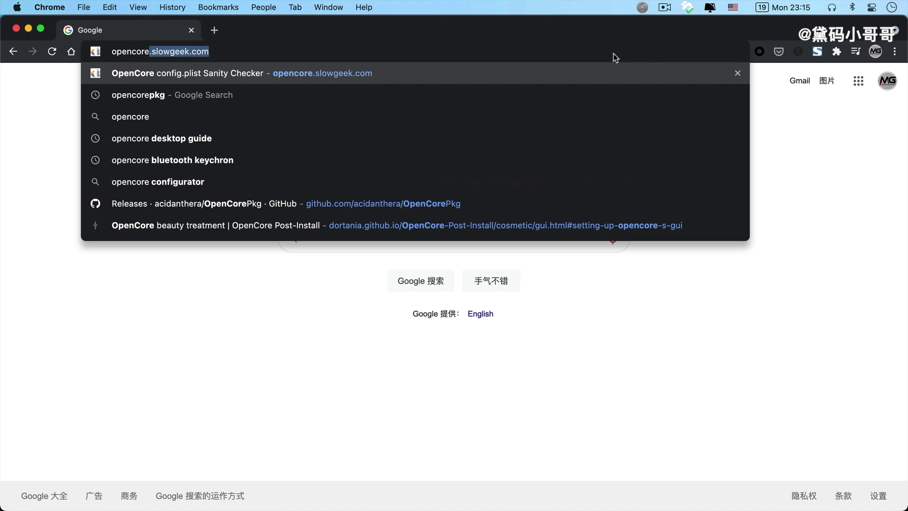
pyautogui.write(' de')
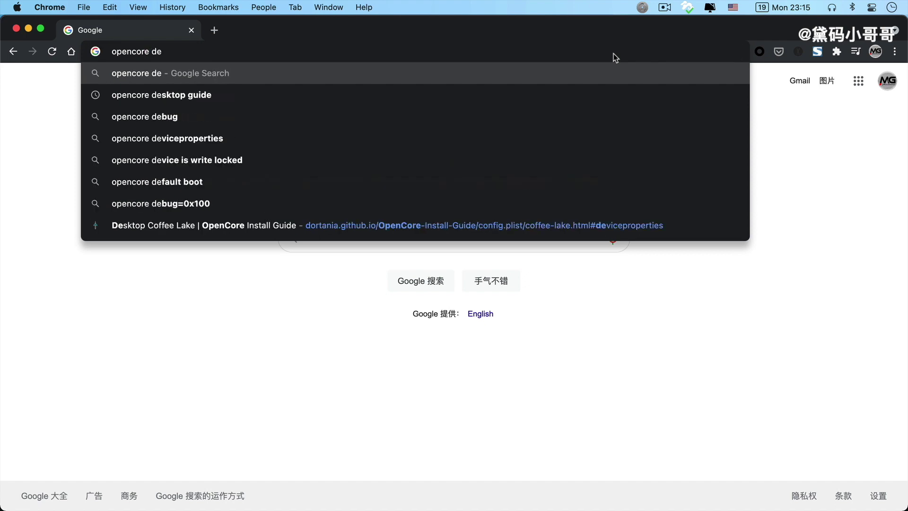
pyautogui.press('Down')
pyautogui.press('Return')
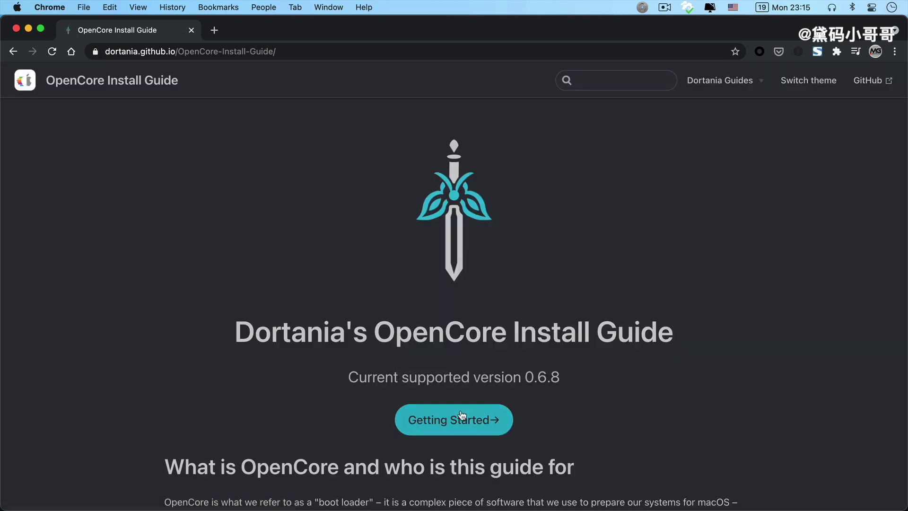
# Open the guide's Gathering files page and go to the Must haves section under Kexts.
pyautogui.click(462, 415)
pyautogui.scroll(-5, 141, 288)
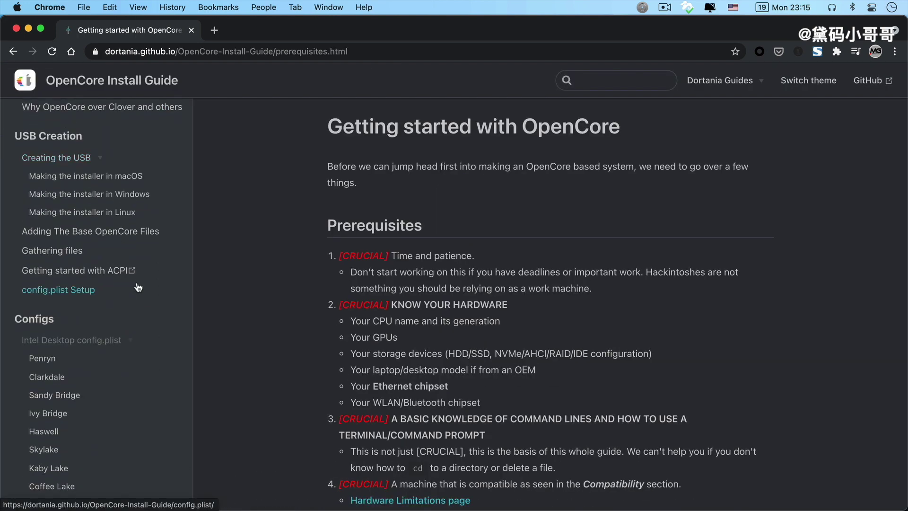
pyautogui.click(62, 251)
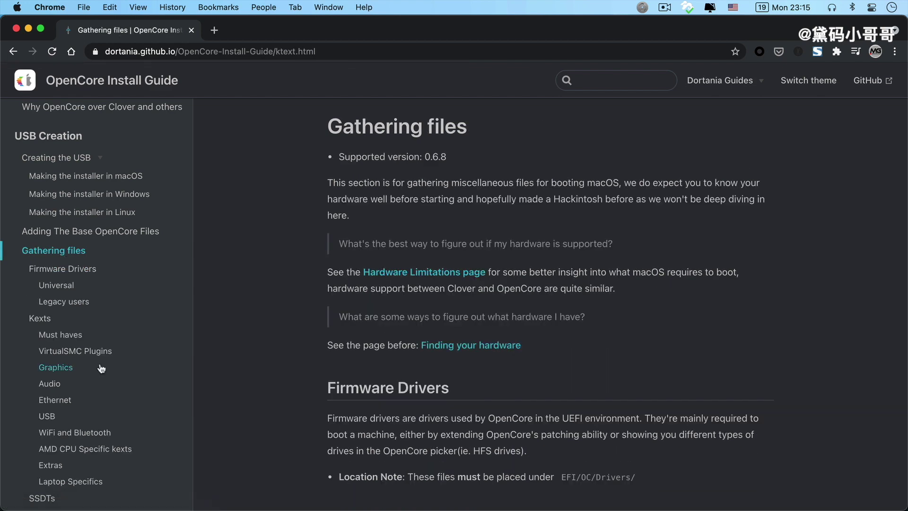
pyautogui.scroll(-4, 121, 362)
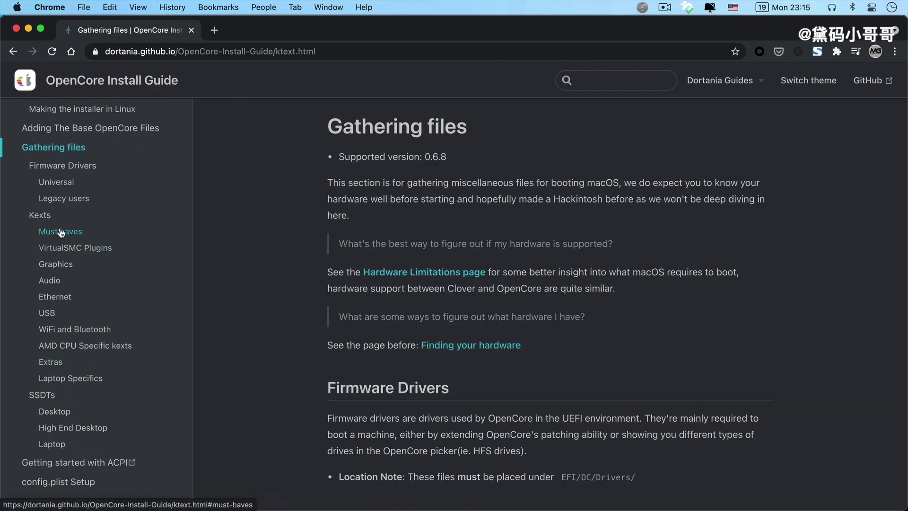
pyautogui.click(59, 233)
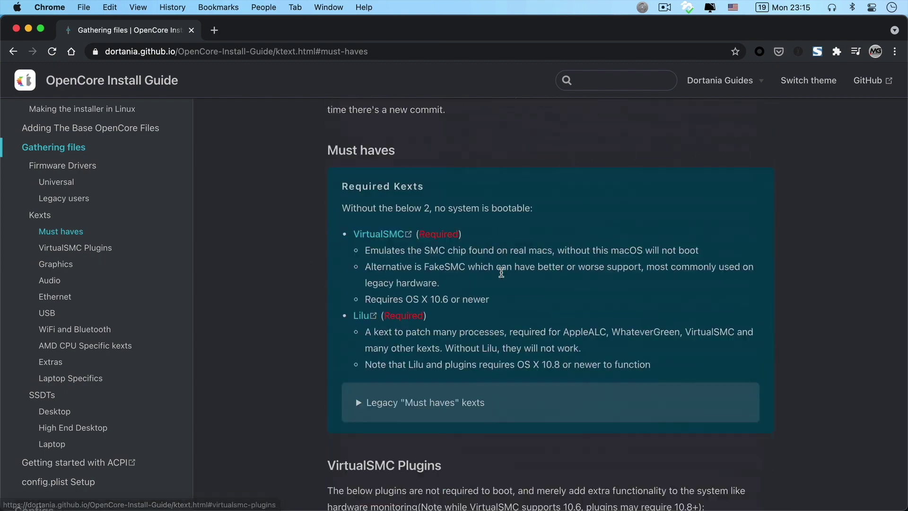
# Download the VirtualSMC 1.2.2 zip from the releases page linked in the guide's required kexts.
pyautogui.click(380, 199)
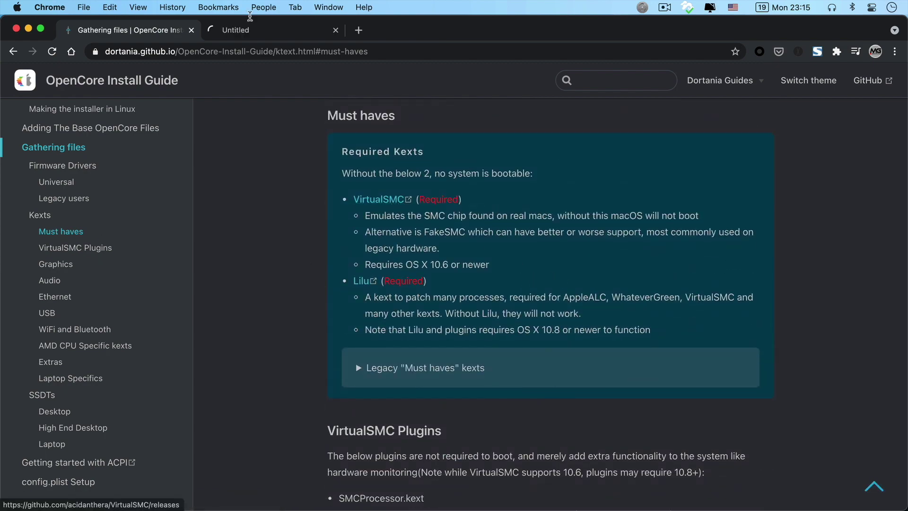
pyautogui.scroll(-5, 334, 385)
pyautogui.click(335, 386)
pyautogui.click(641, 387)
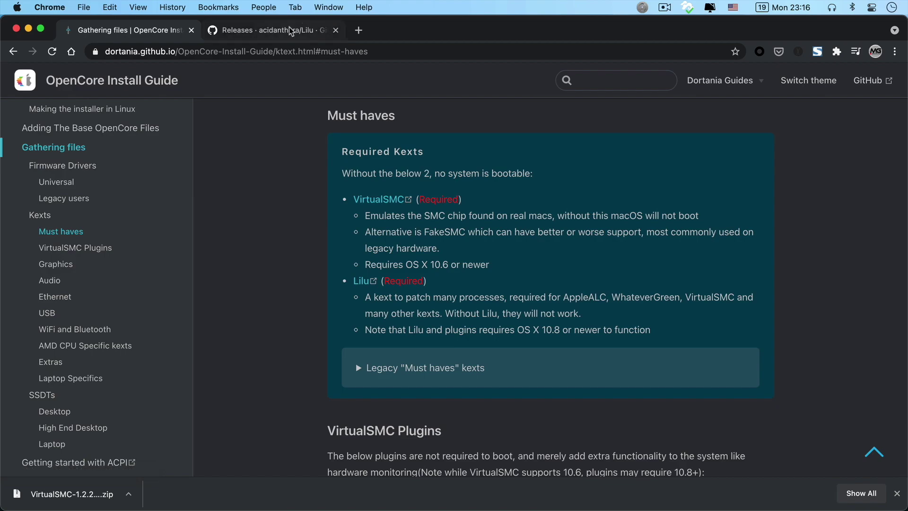
# Download the Lilu-1.5.2-RELEASE zip from the Lilu releases page to the Downloads folder.
pyautogui.click(291, 32)
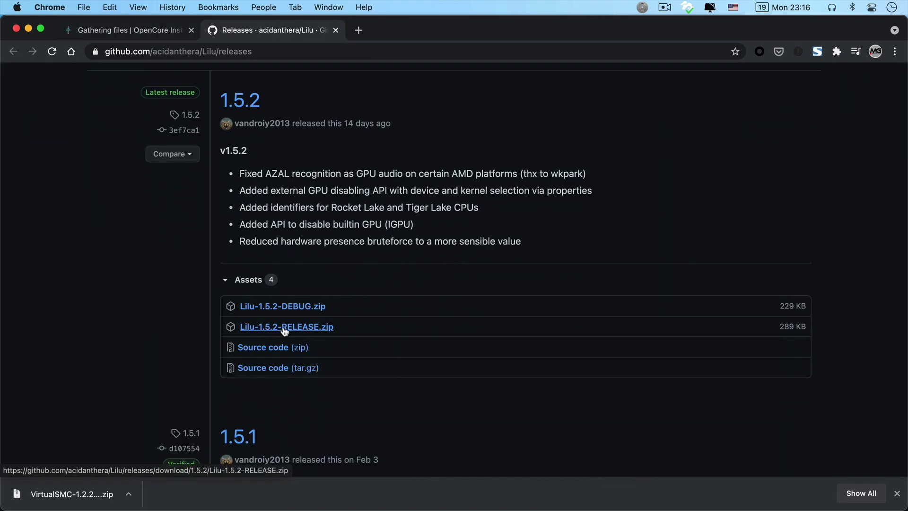
pyautogui.click(285, 330)
pyautogui.click(644, 381)
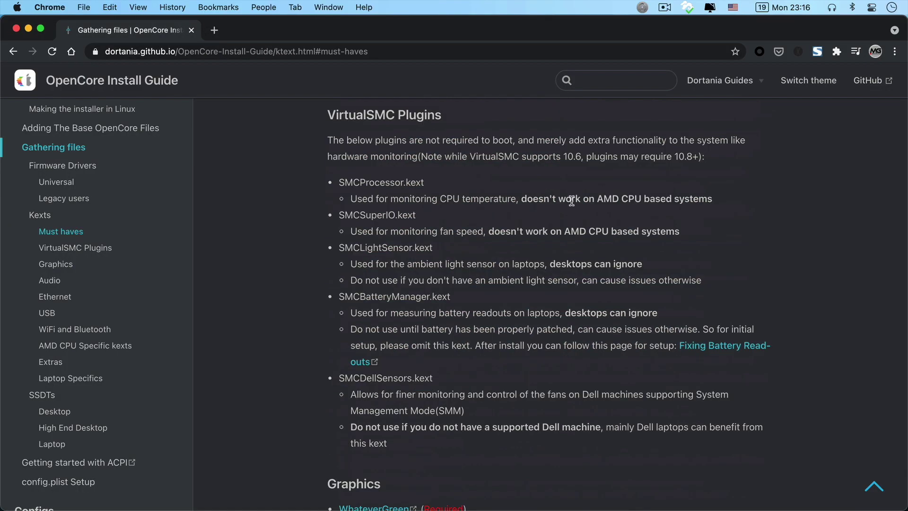
# Open the guide's linked pages for WhateverGreen, AppleALC, IntelMausi and USBInjectAll in separate background tabs.
pyautogui.scroll(-5, 382, 286)
pyautogui.keyDown('super'); pyautogui.click(382, 285); pyautogui.keyUp('super')
pyautogui.scroll(-5, 382, 286)
pyautogui.keyDown('super'); pyautogui.click(362, 194); pyautogui.keyUp('super')
pyautogui.scroll(-3, 362, 194)
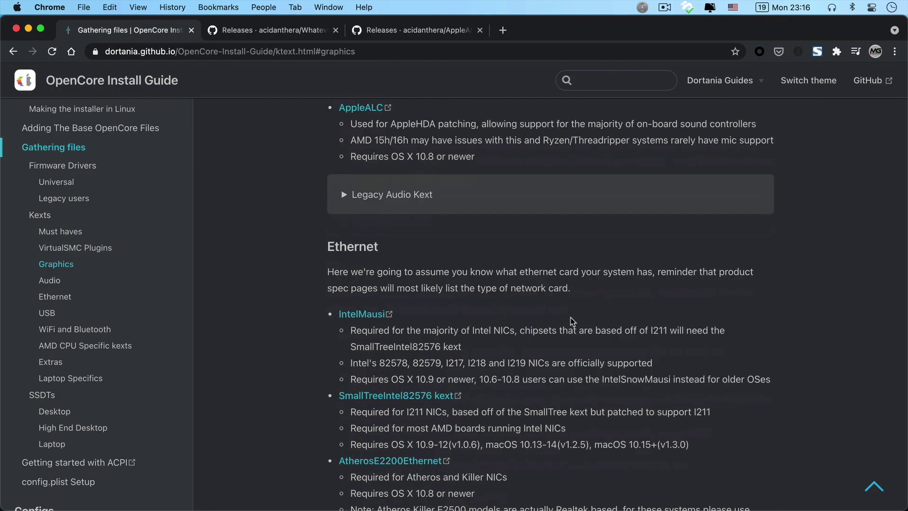
pyautogui.keyDown('super'); pyautogui.click(366, 294); pyautogui.keyUp('super')
pyautogui.scroll(-6, 365, 294)
pyautogui.scroll(-6, 589, 318)
pyautogui.keyDown('super'); pyautogui.click(367, 167); pyautogui.keyUp('super')
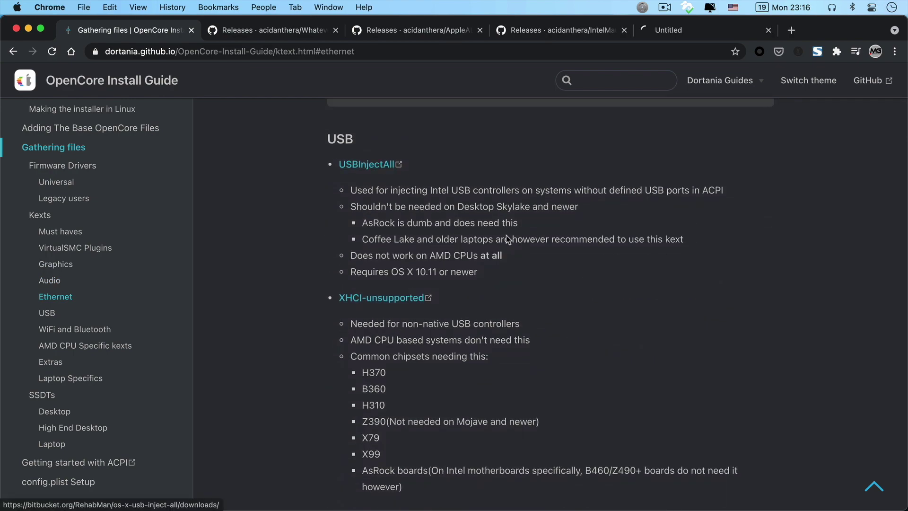
pyautogui.scroll(-8, 648, 340)
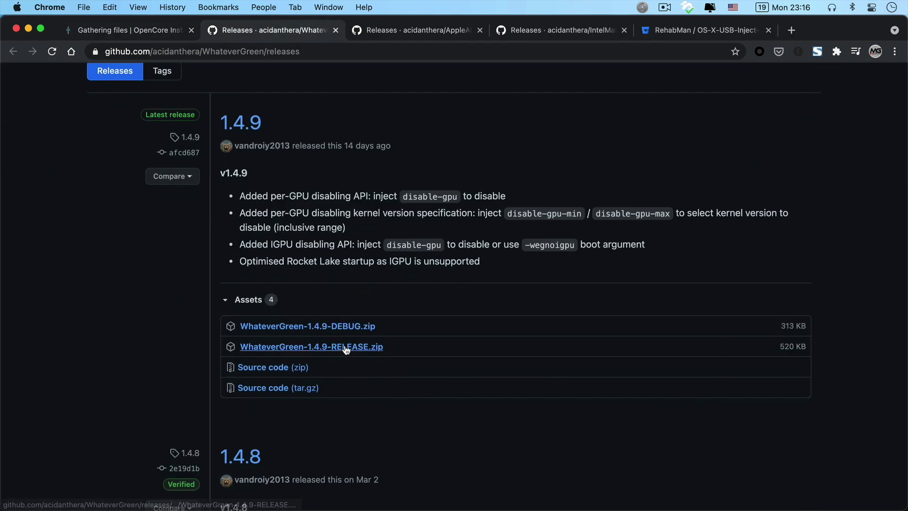
# Download the WhateverGreen-1.4.9-RELEASE zip to the Downloads folder and close its releases page.
pyautogui.click(345, 346)
pyautogui.click(645, 380)
pyautogui.press('super+w')
# Download the AppleALC-1.5.9-RELEASE zip to the Downloads folder and close its releases page.
pyautogui.scroll(-10, 580, 375)
pyautogui.click(312, 234)
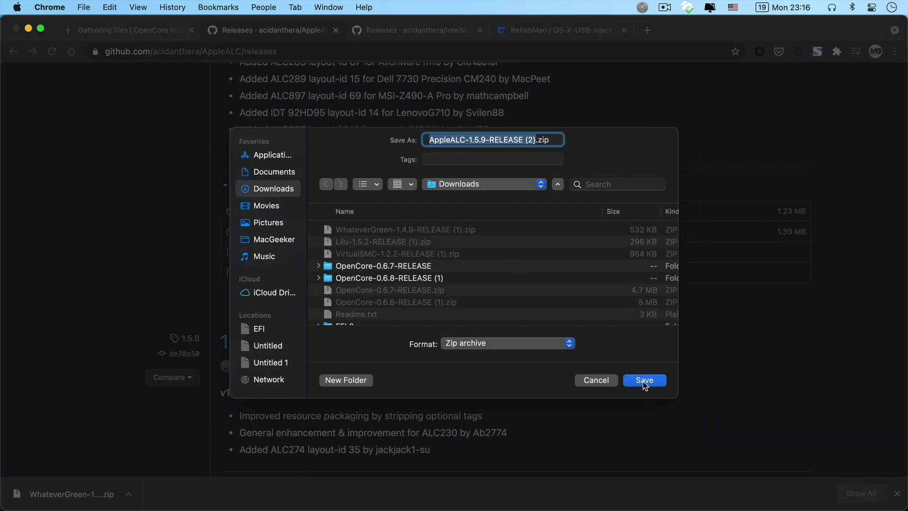
pyautogui.click(645, 379)
pyautogui.press('super+w')
# Download the IntelMausi-1.0.5-RELEASE zip, then close its releases page and the USBInjectAll downloads page.
pyautogui.scroll(-10, 538, 358)
pyautogui.click(300, 277)
pyautogui.click(645, 380)
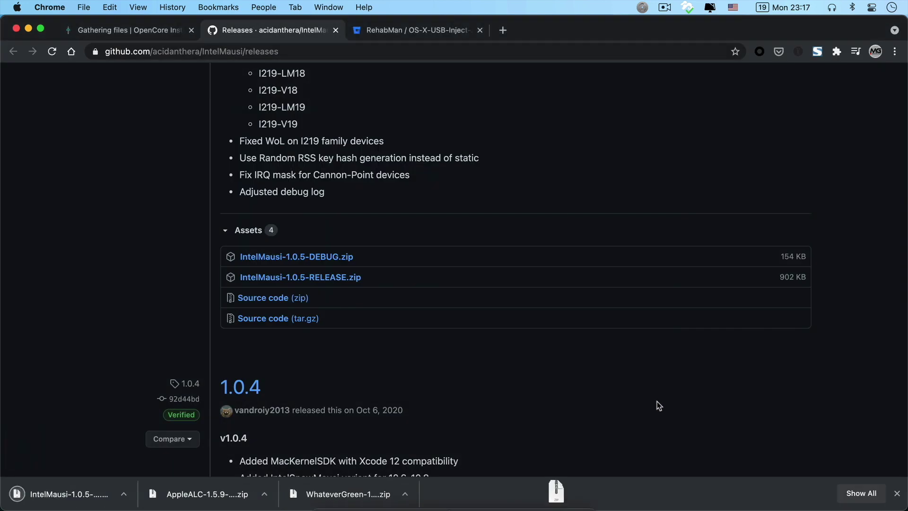
pyautogui.press('super+w')
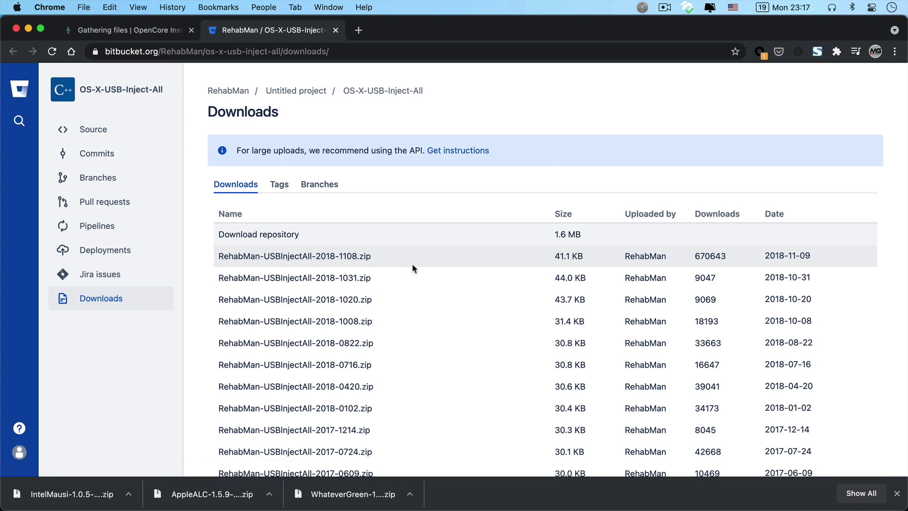
pyautogui.press('super+w')
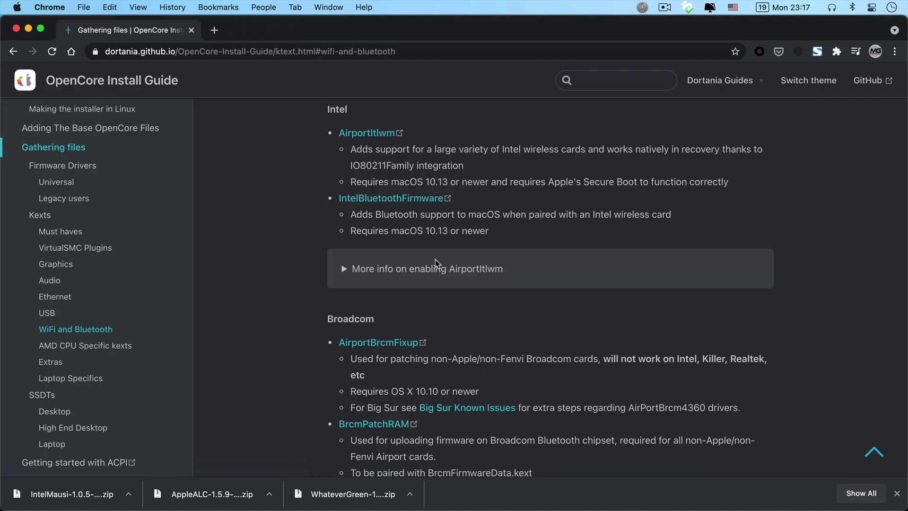
# Switch to Finder, unzip the IntelMausi 1.0.5 release in Downloads and copy its IntelMausi.kext into the EFI copy's Kexts folder.
pyautogui.press('super+Tab')
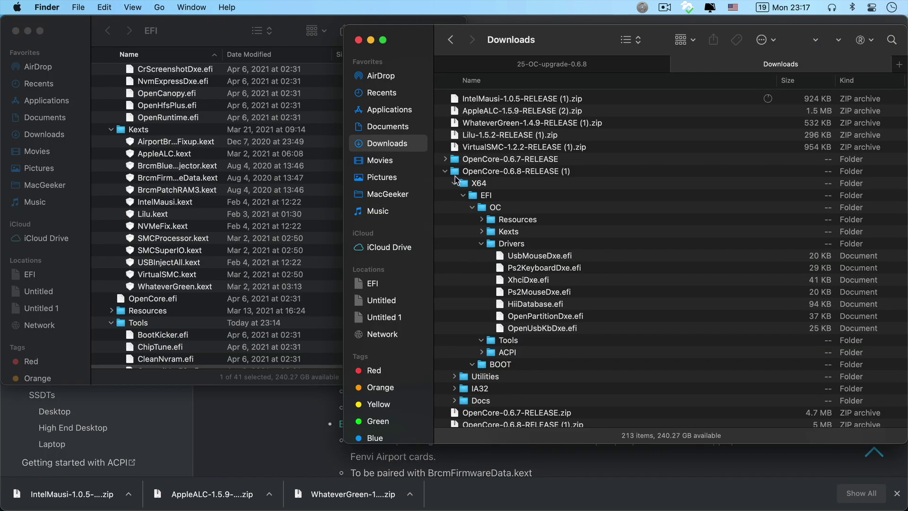
pyautogui.scroll(2, 584, 168)
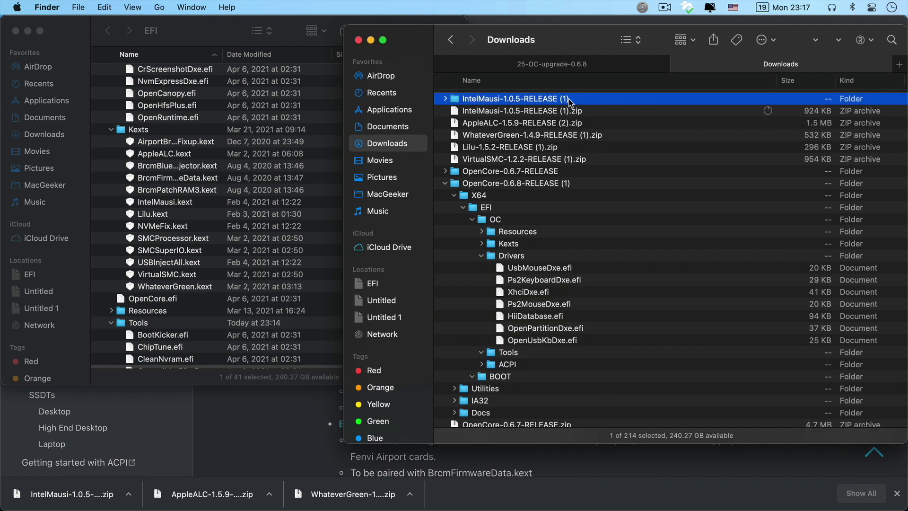
pyautogui.press('Right')
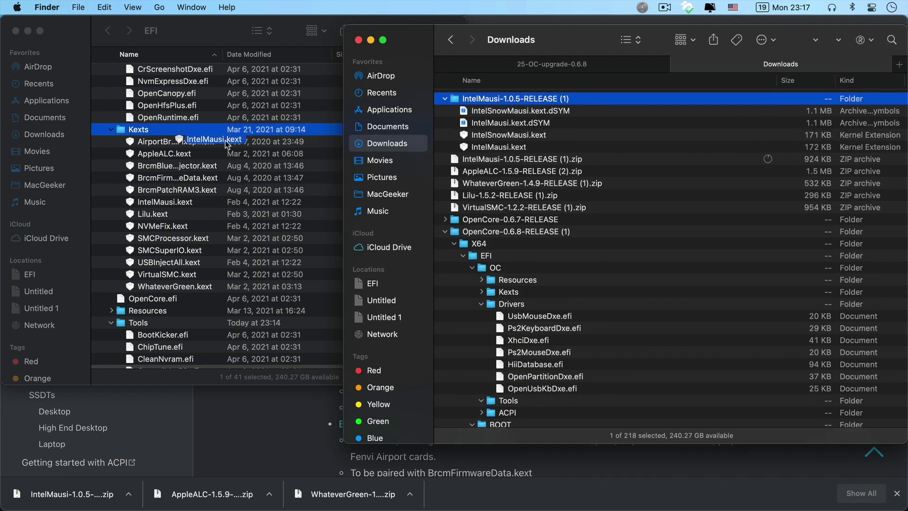